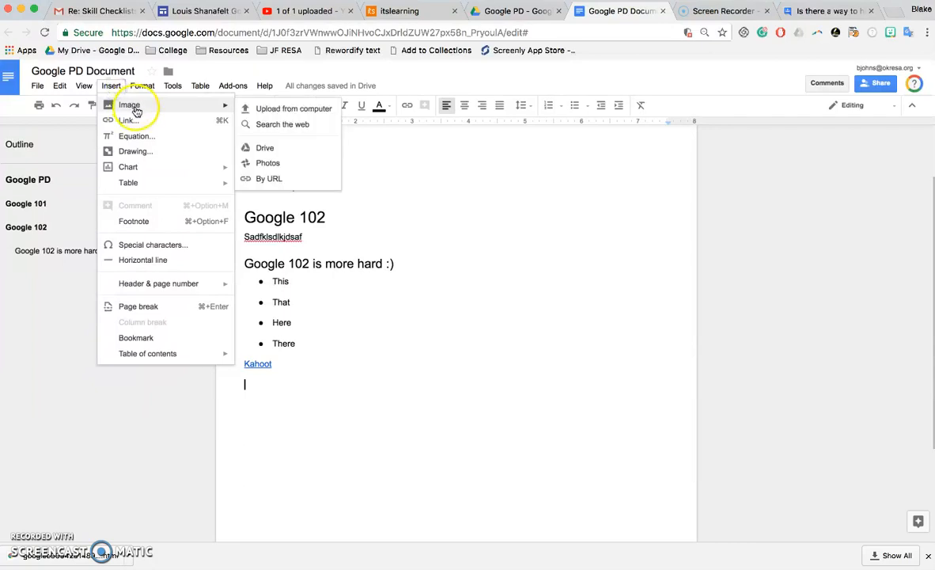
Upload OKRESA.jpg from the computer below the Kahoot link and shrink it.
left_click(256, 113)
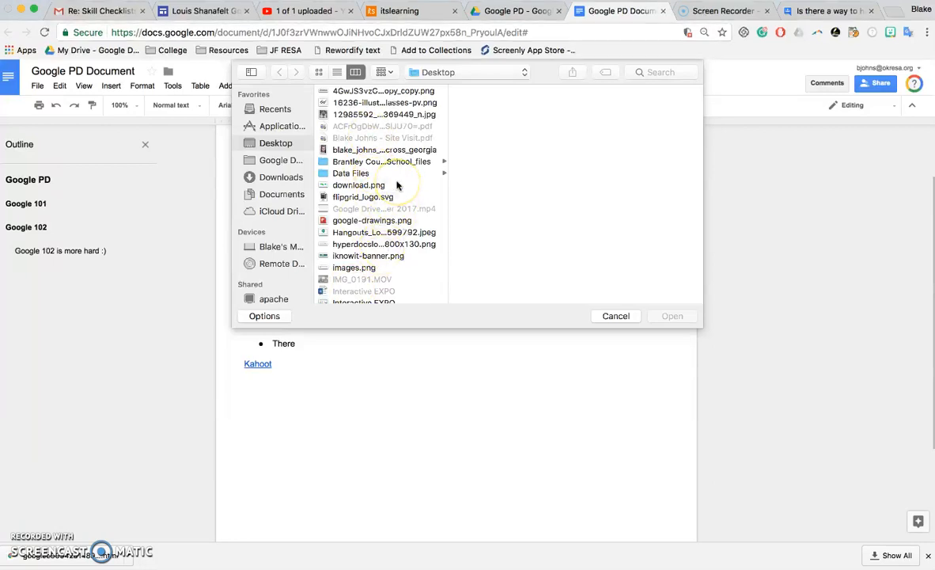
scroll(397, 184, "down", 3)
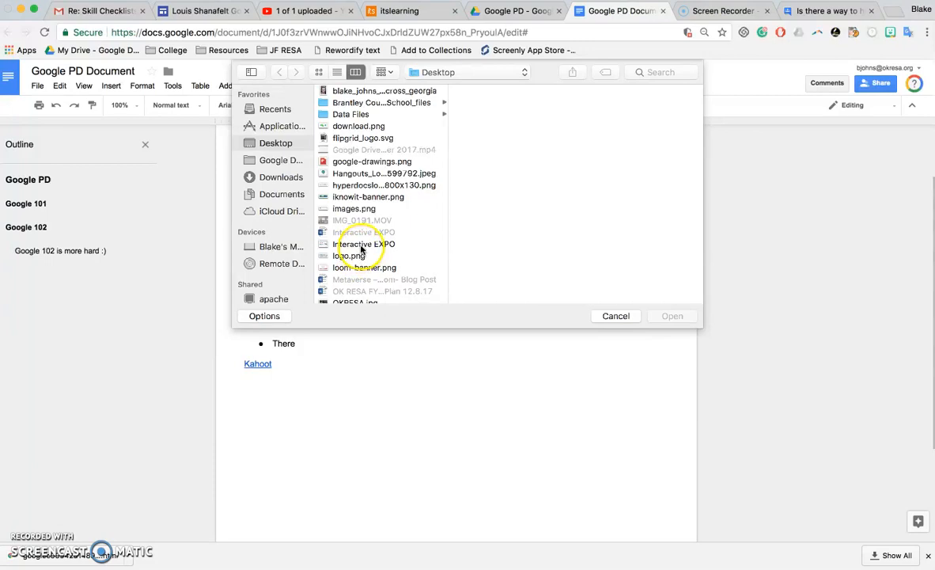
scroll(365, 278, "down", 2)
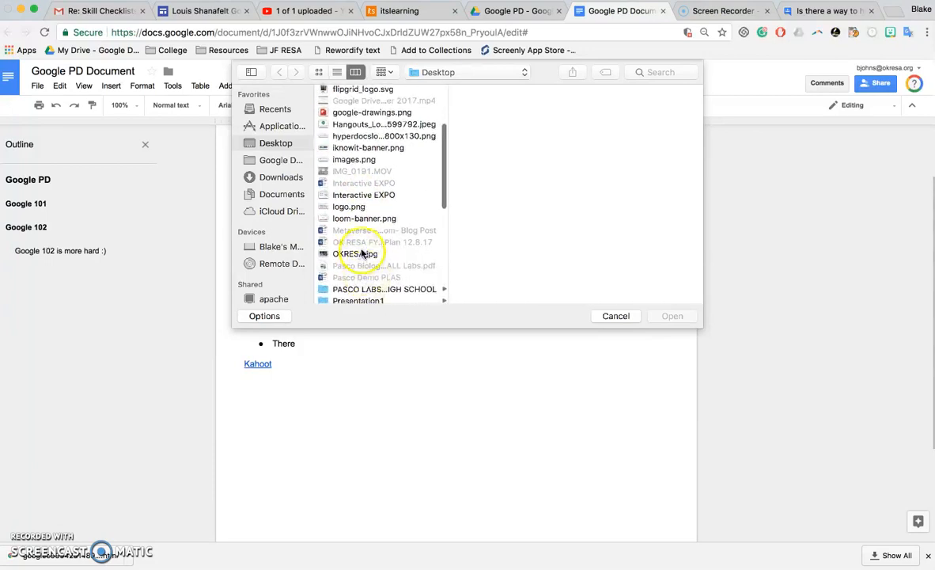
left_click(360, 253)
left_click(682, 320)
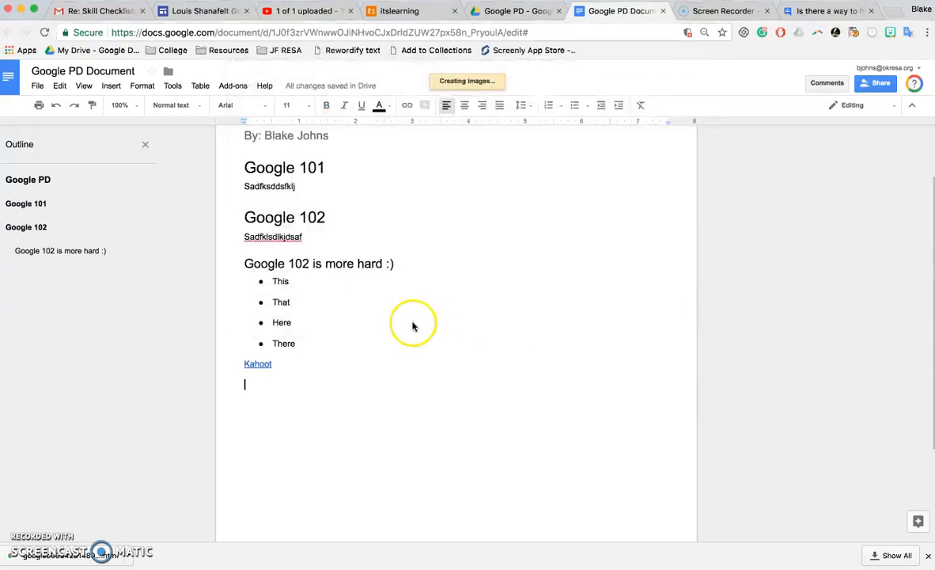
left_click_drag(669, 493, 422, 368)
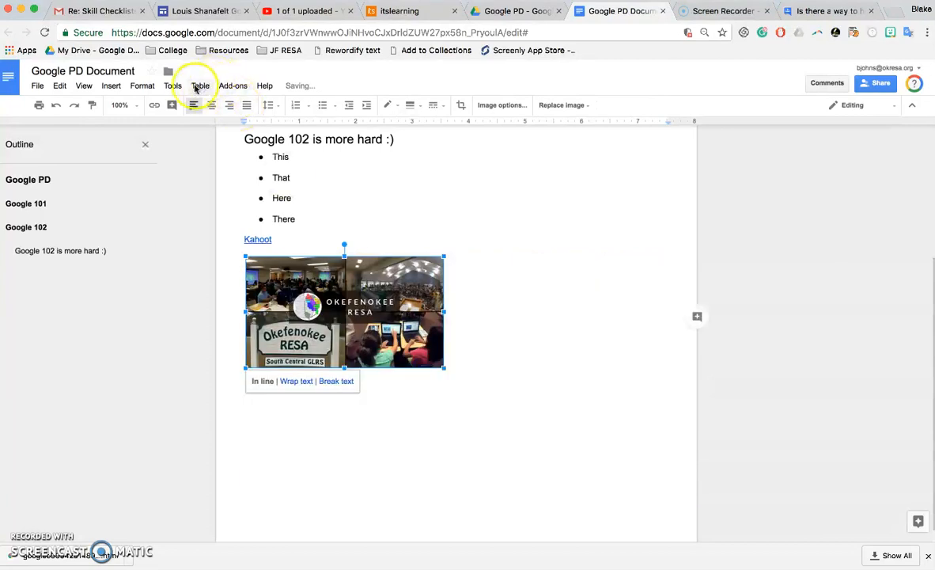
Add a new line below the Okefenokee image and search the web for 'coffee' images.
left_click(458, 282)
key("Return")
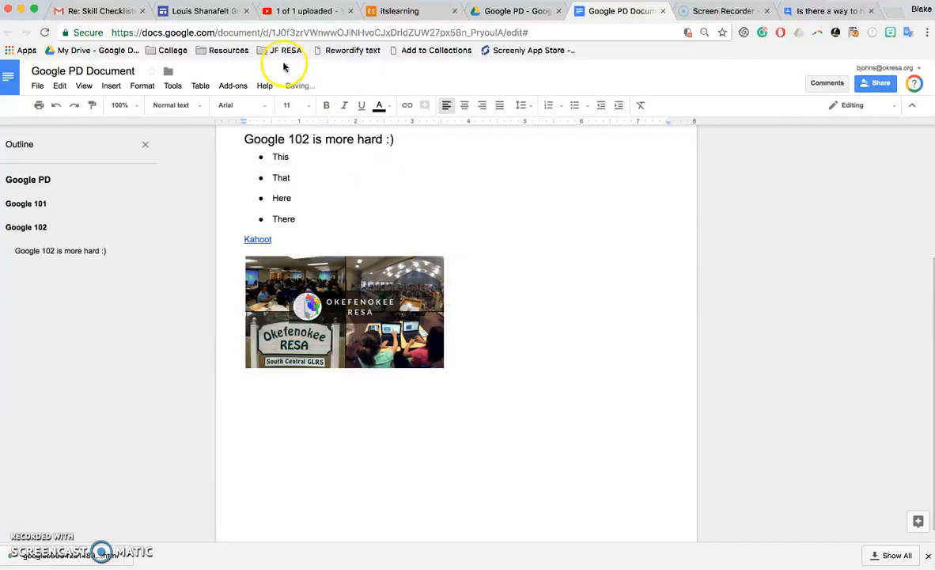
left_click(111, 85)
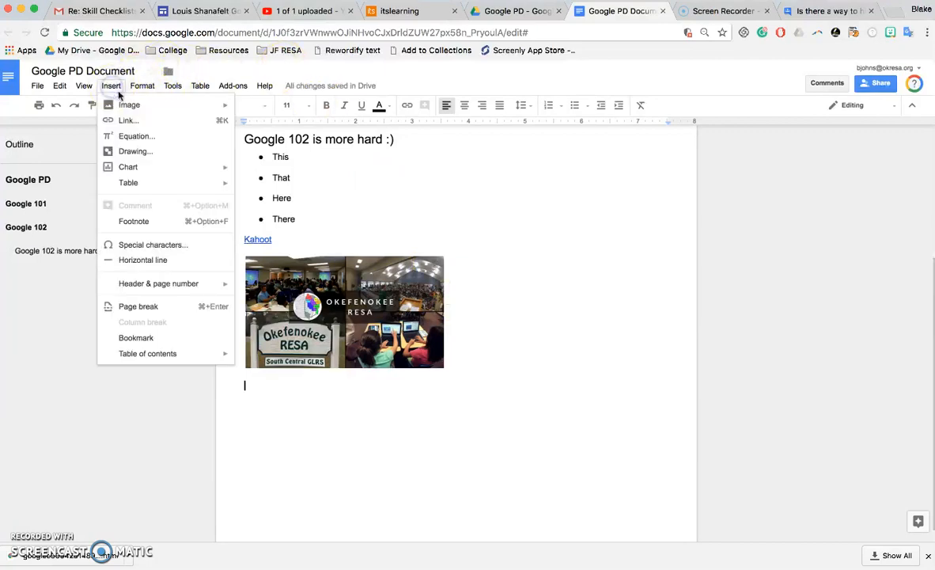
mouse_move(130, 105)
left_click(291, 127)
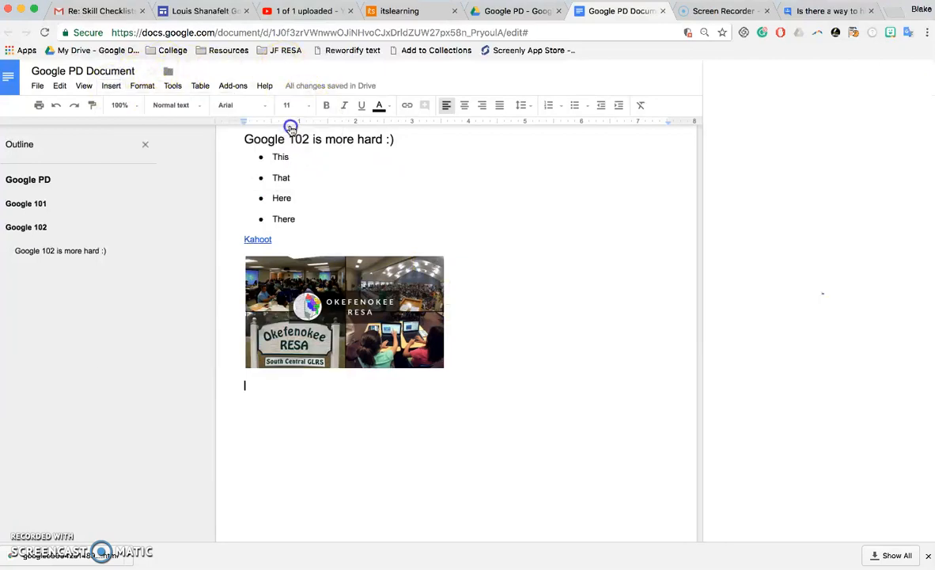
type("coffee")
key("Return")
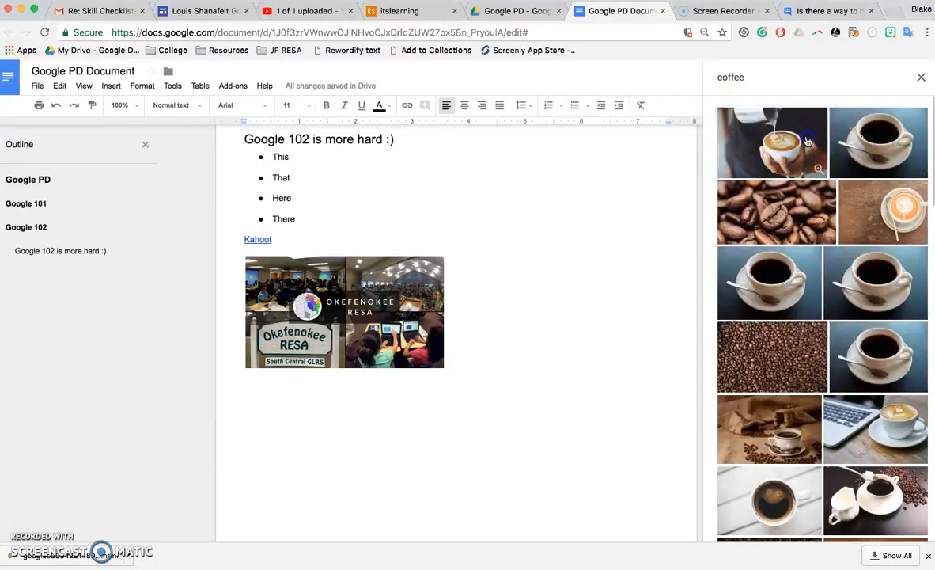
Insert only the latte-art photo from the coffee search results.
left_click(802, 140)
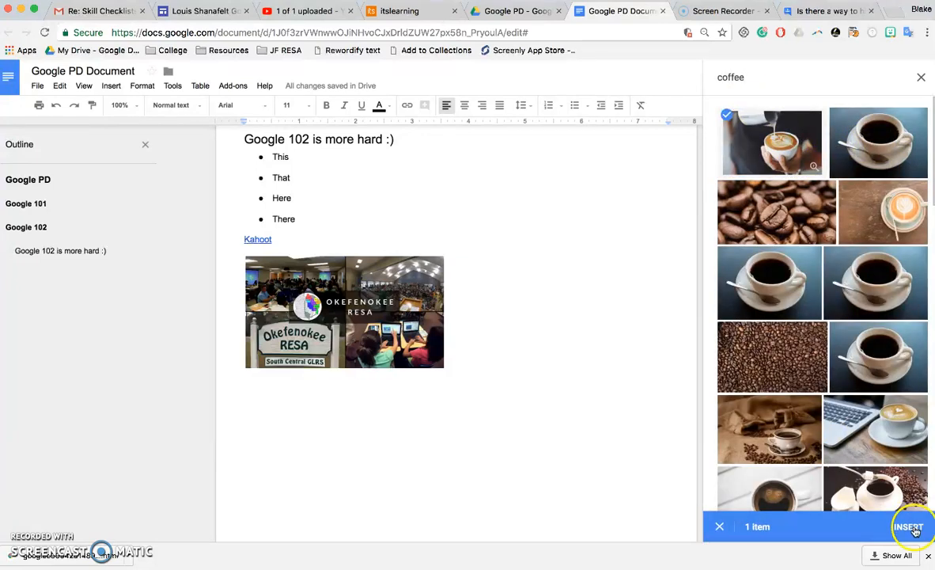
left_click(845, 154)
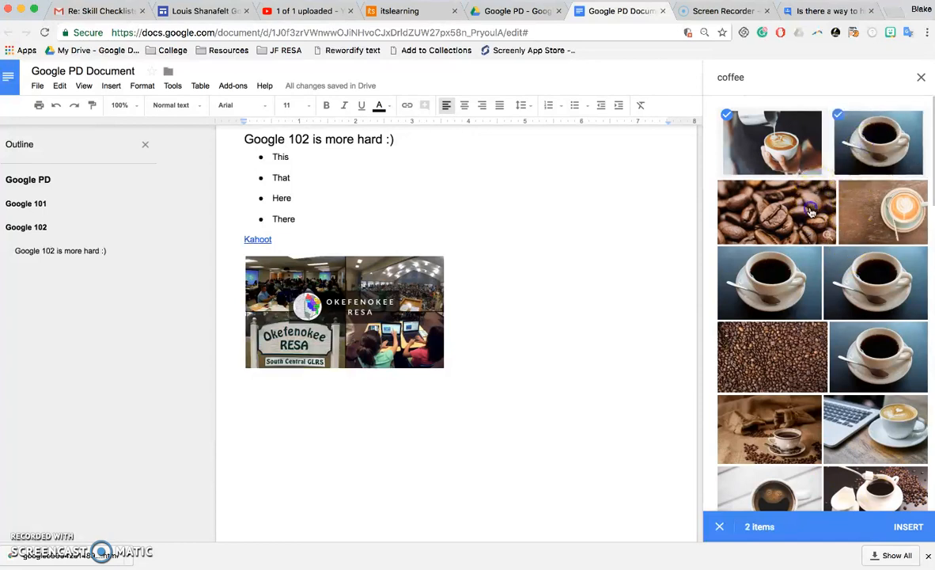
left_click(805, 218)
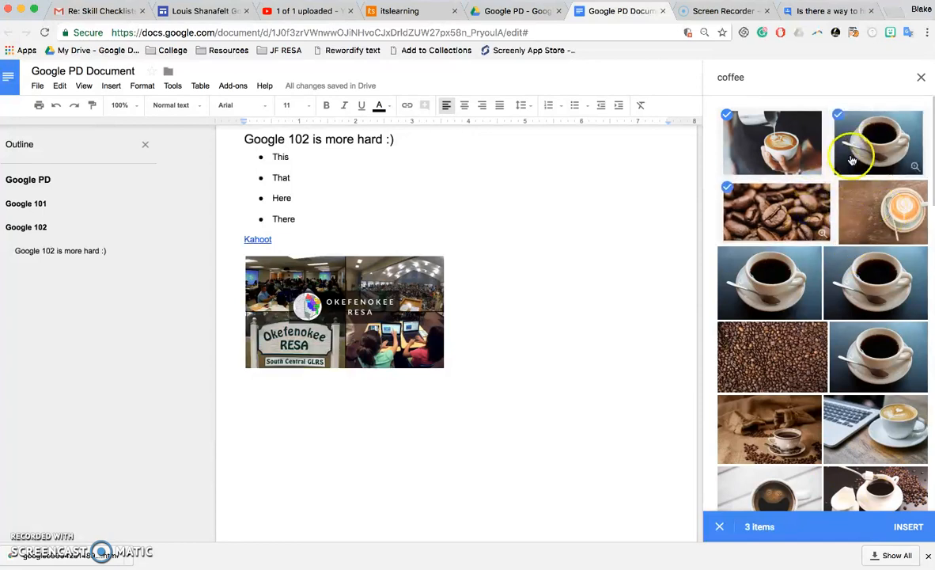
left_click(791, 211)
left_click(851, 155)
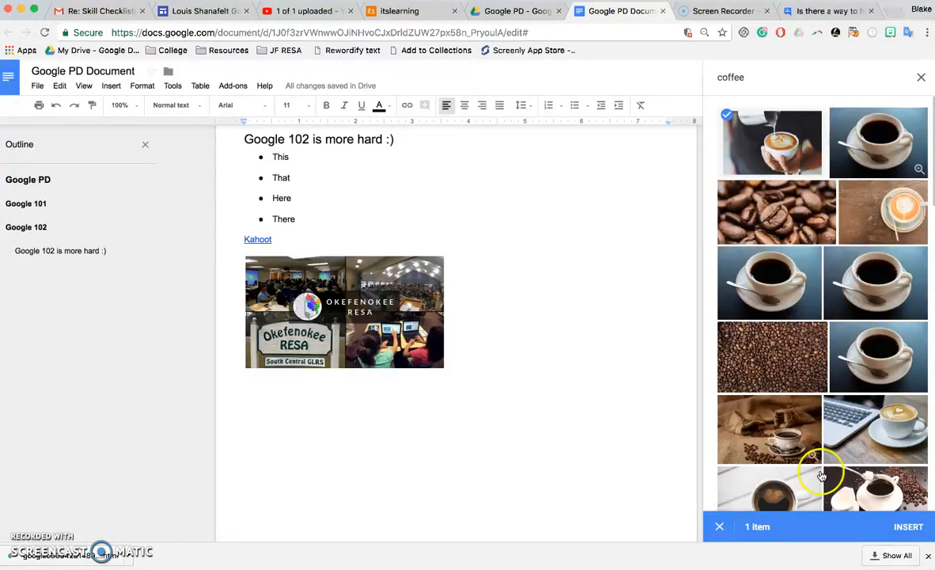
left_click(908, 527)
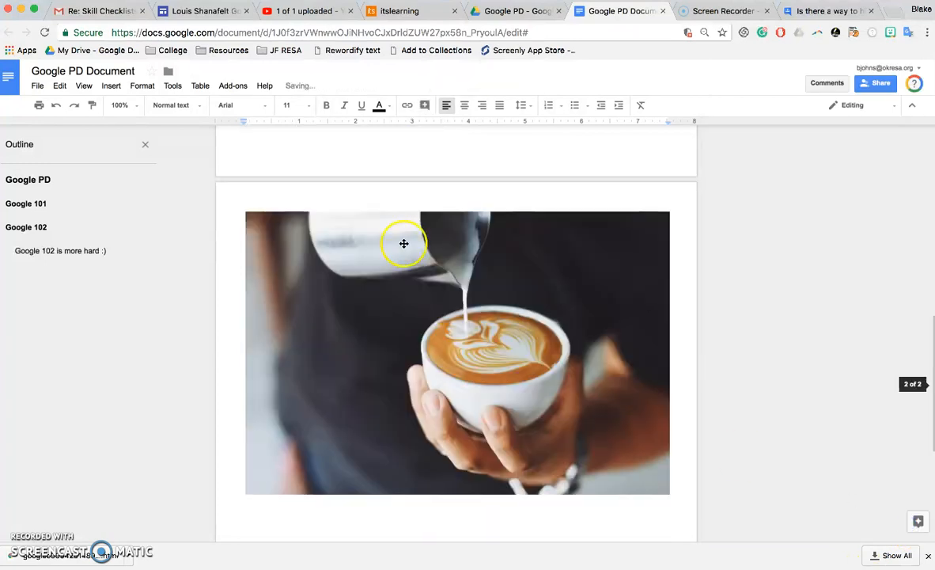
Shrink the latte photo, wrap text around it, and pull it beside the Okefenokee image.
left_click(439, 344)
left_click_drag(667, 493, 444, 311)
scroll(445, 313, "down", 2)
left_click(300, 272)
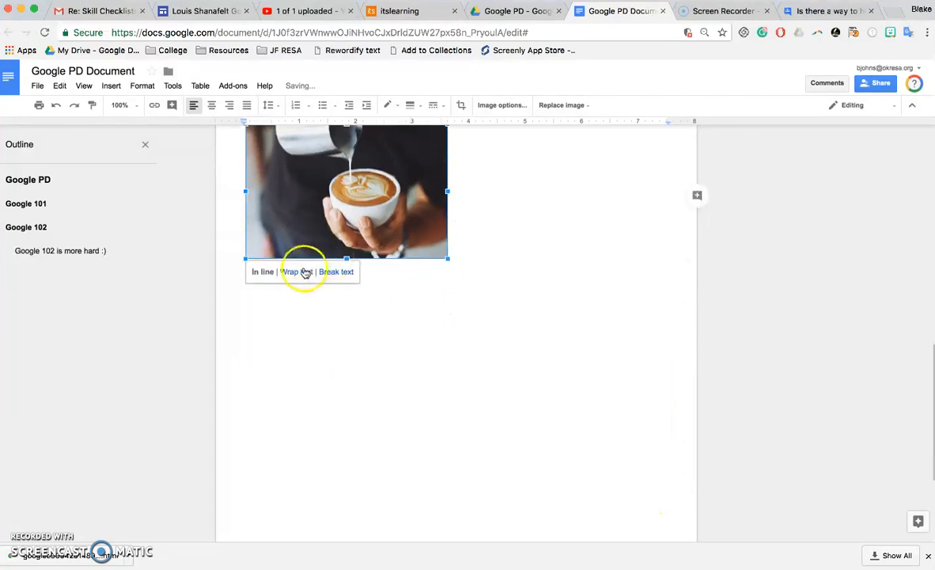
scroll(479, 299, "down", 3)
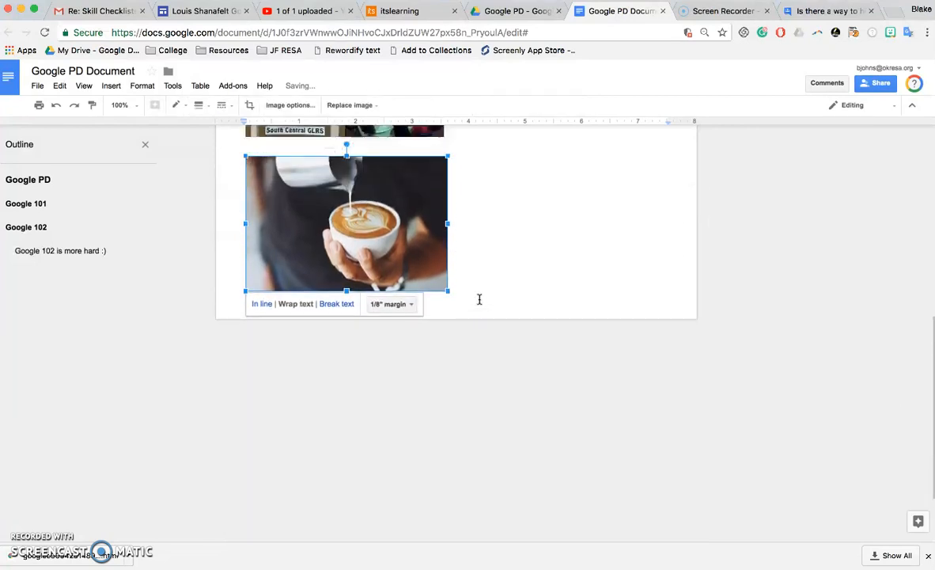
scroll(471, 229, "up", 5)
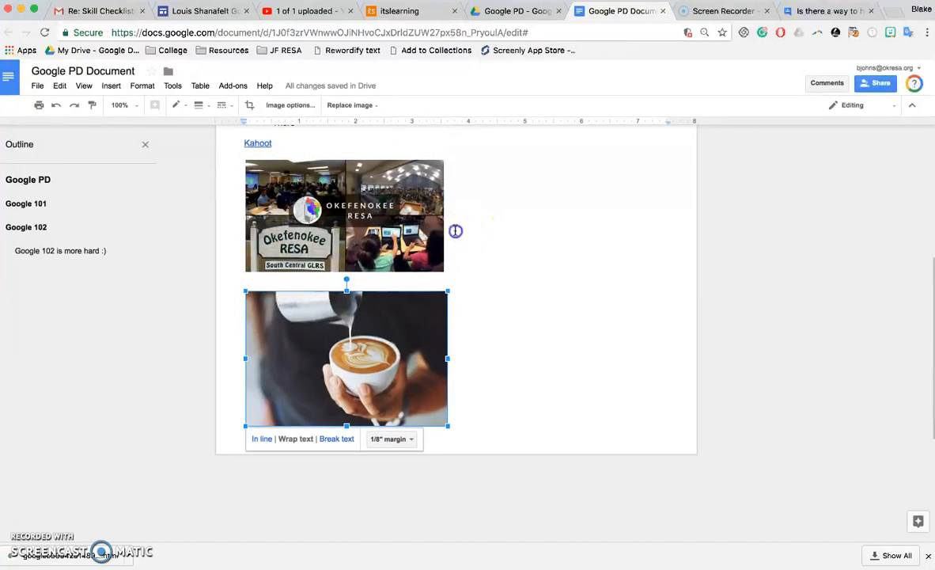
left_click(455, 232)
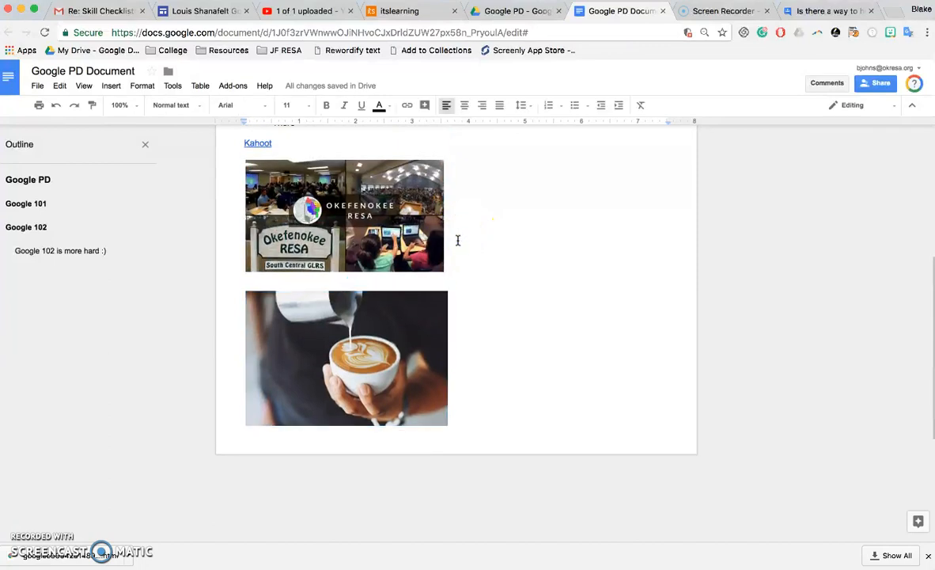
key("Delete")
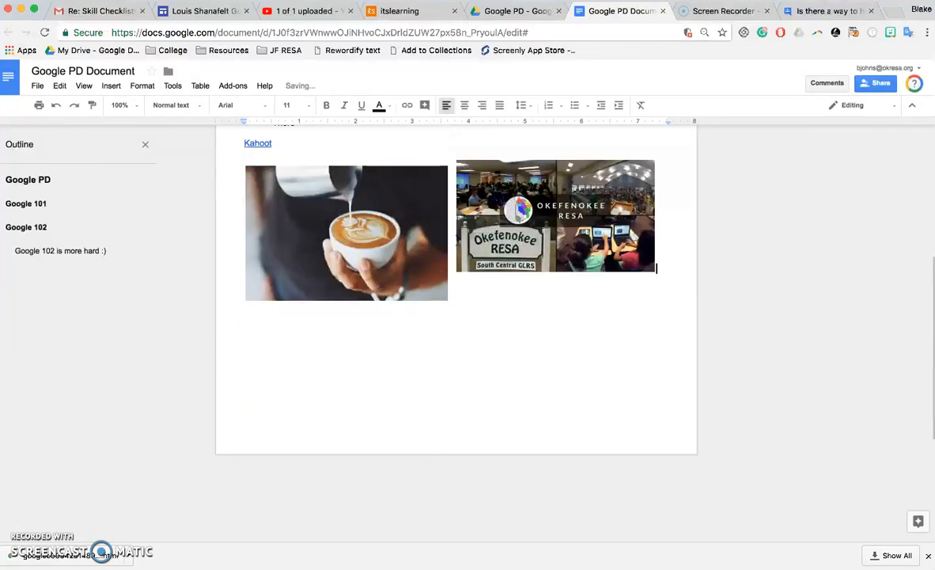
Set both the Okefenokee image and the latte photo to In line with text.
left_click(495, 261)
left_click(504, 285)
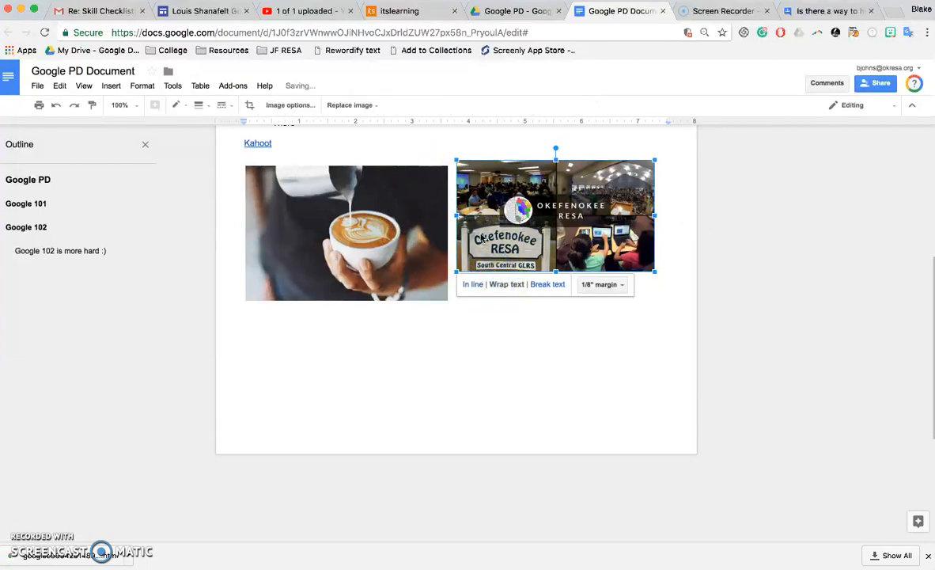
left_click(477, 290)
left_click(409, 261)
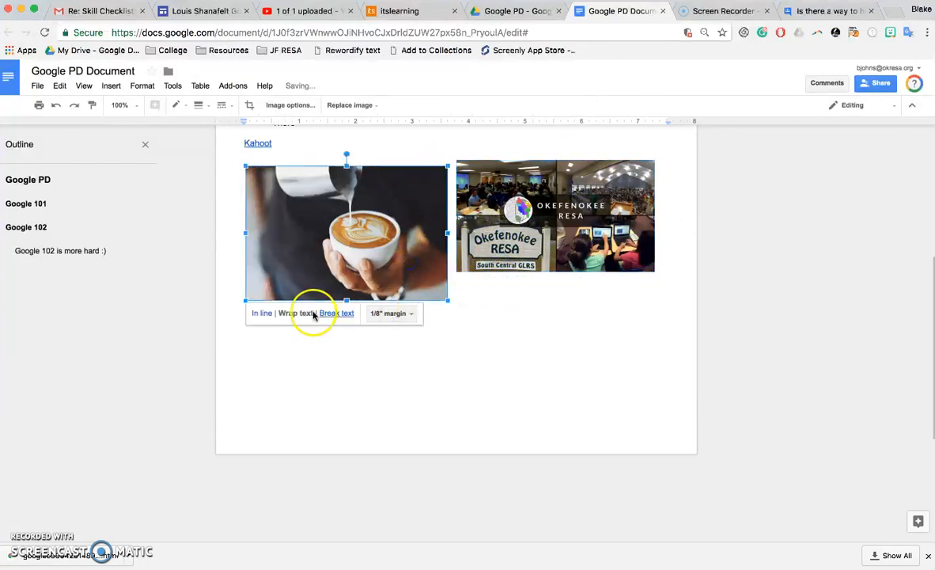
left_click(262, 313)
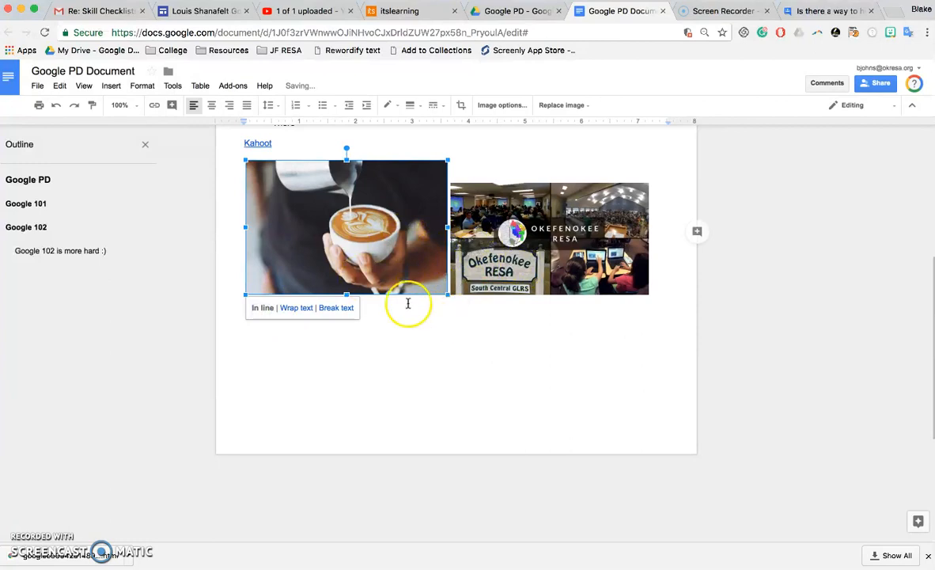
left_click(459, 287)
left_click(676, 277)
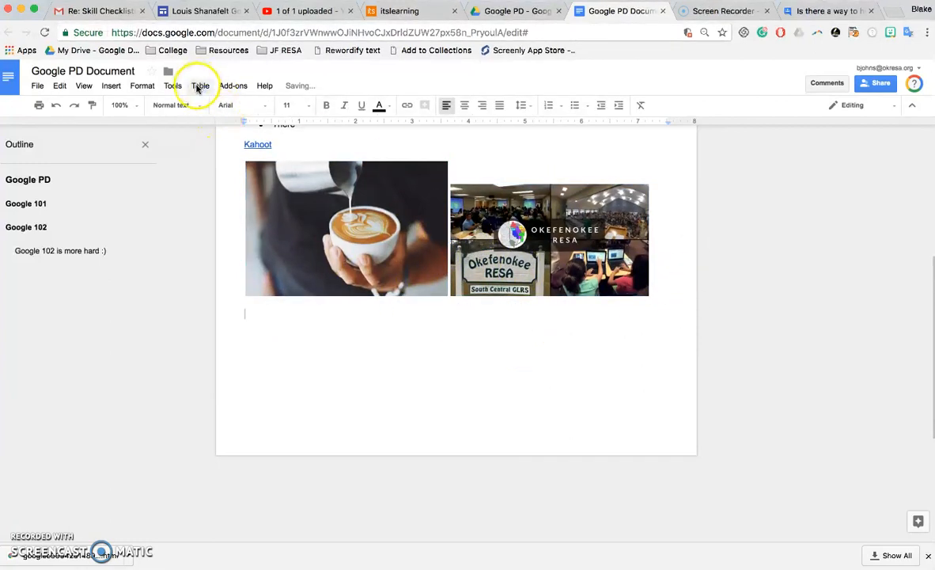
Insert the classroom screenshot from Drive's RESA schools > Google PD folder.
left_click(110, 86)
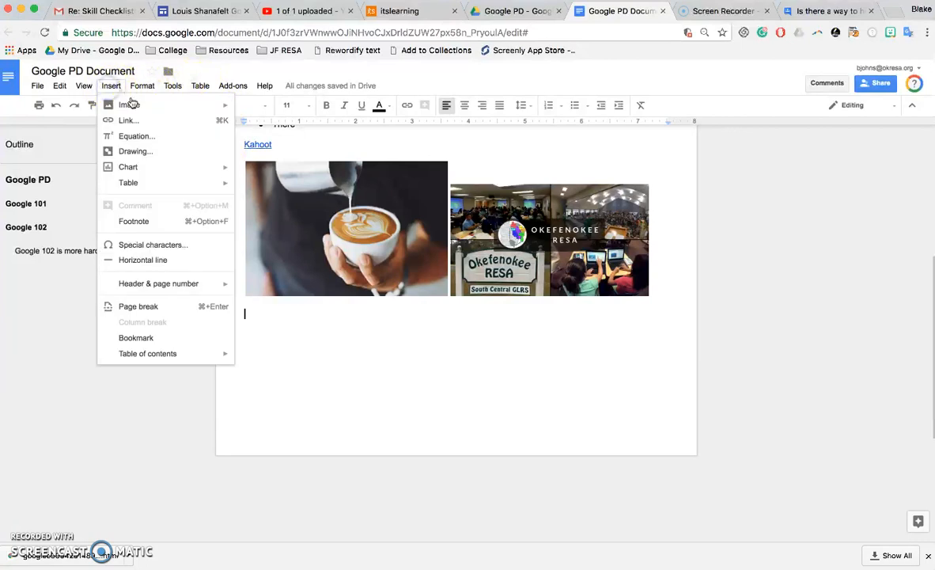
mouse_move(131, 103)
left_click(271, 146)
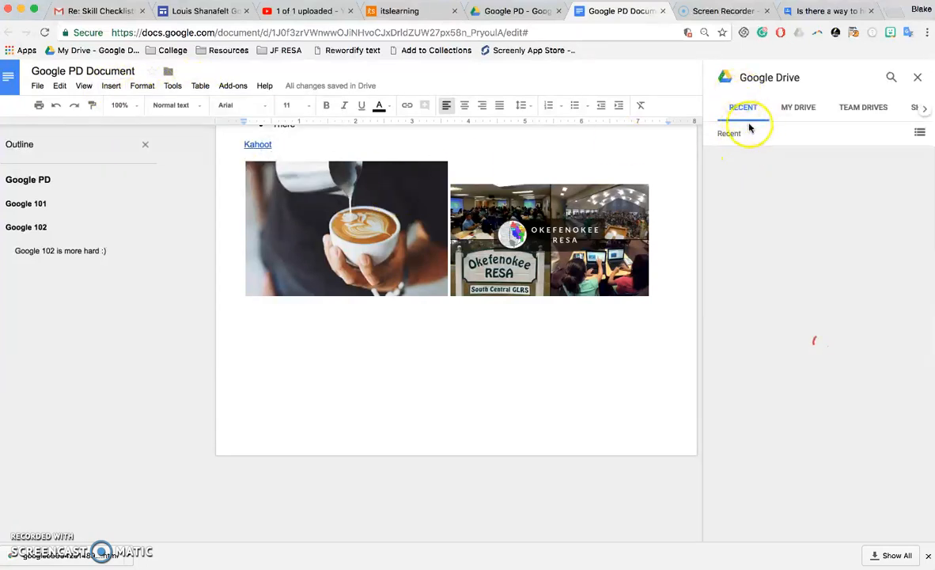
left_click(792, 112)
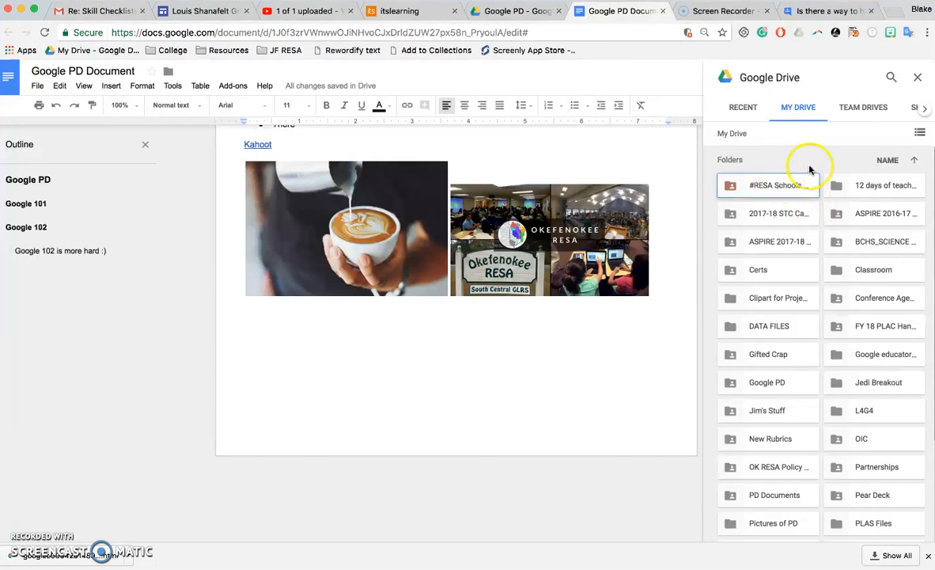
left_click(759, 189)
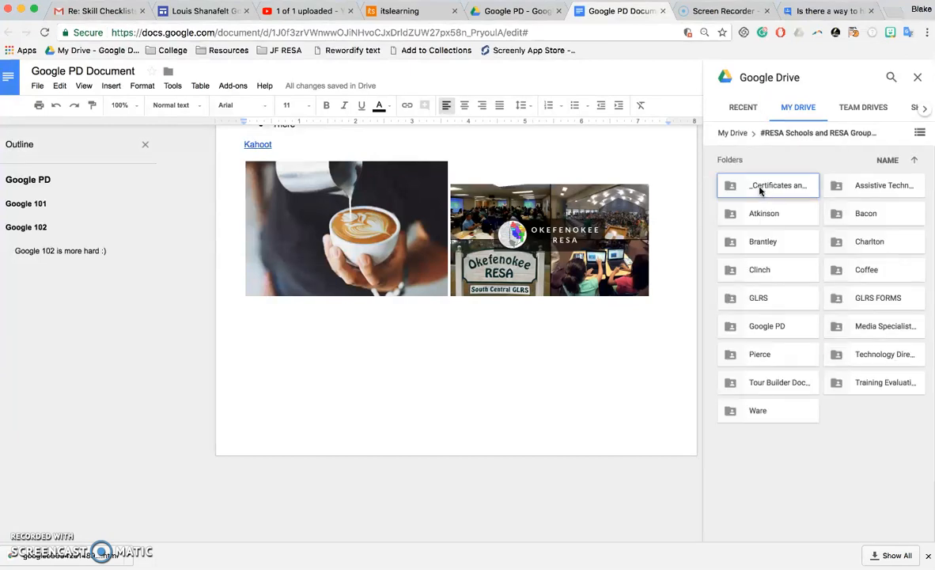
left_click(758, 327)
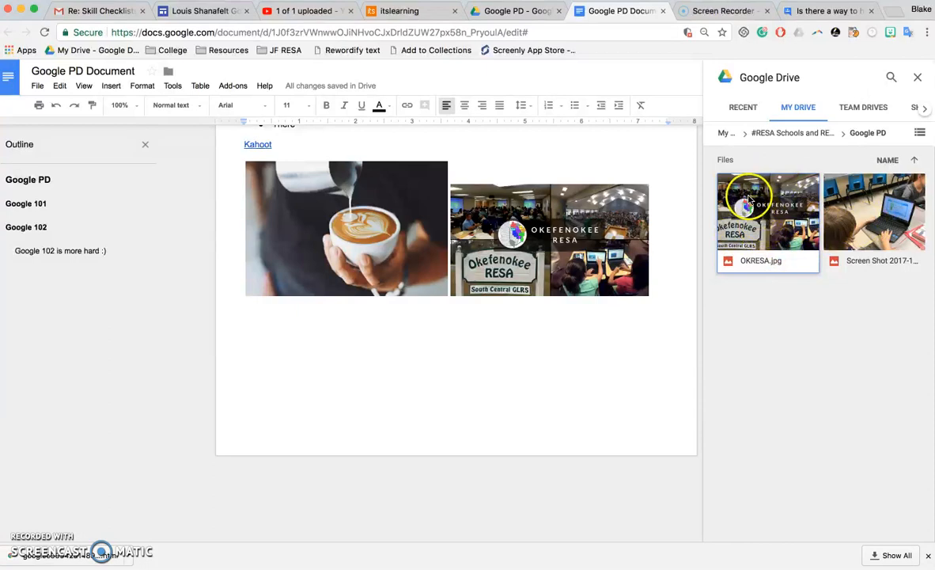
left_click(874, 214)
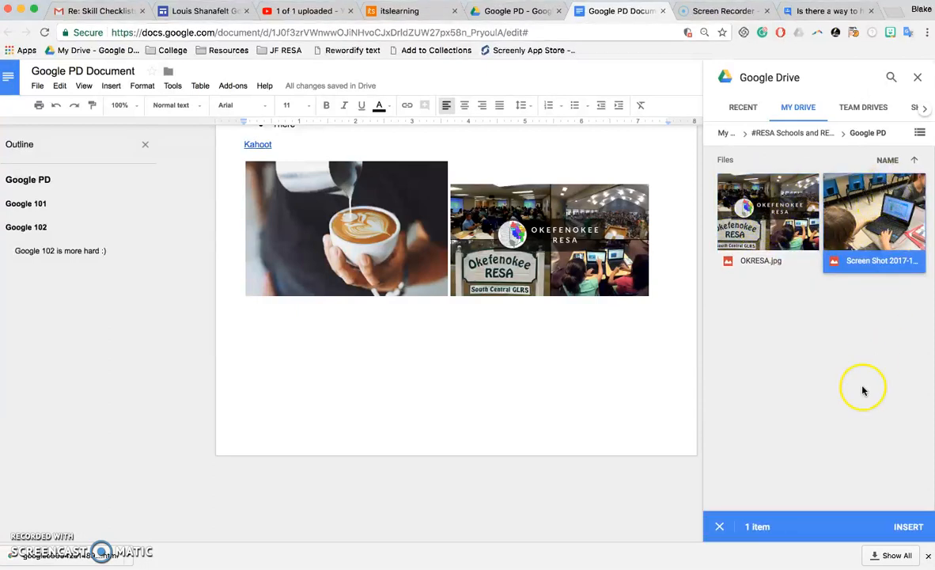
left_click(907, 527)
Shrink the student-at-laptop screenshot to a small size and place the caret below it.
left_click(450, 356)
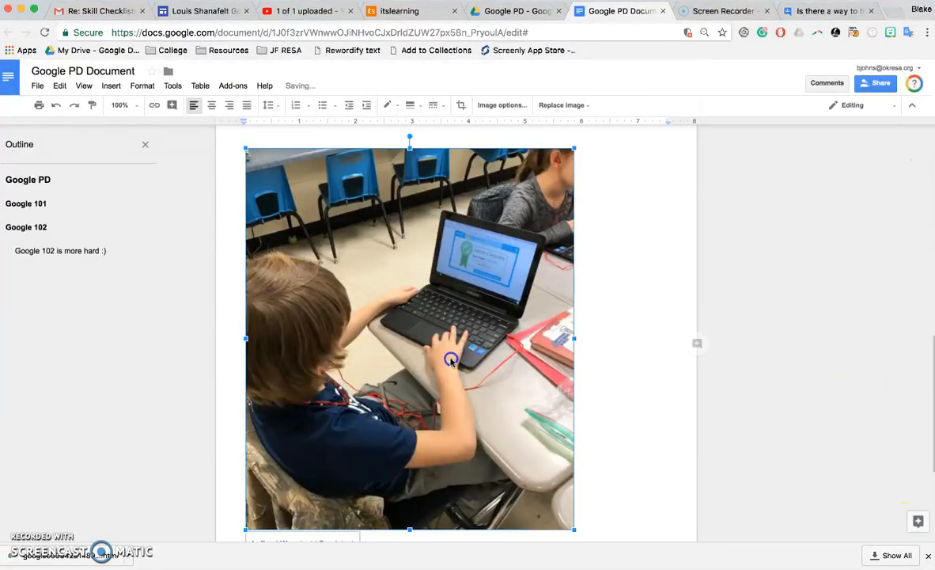
left_click_drag(571, 527, 409, 337)
scroll(537, 357, "down", 3)
scroll(536, 357, "up", 5)
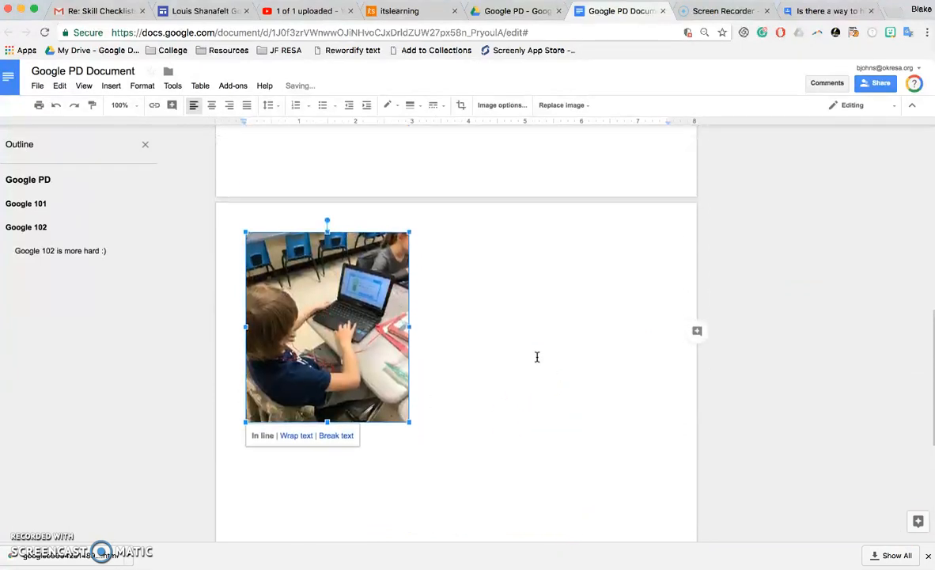
left_click(426, 312)
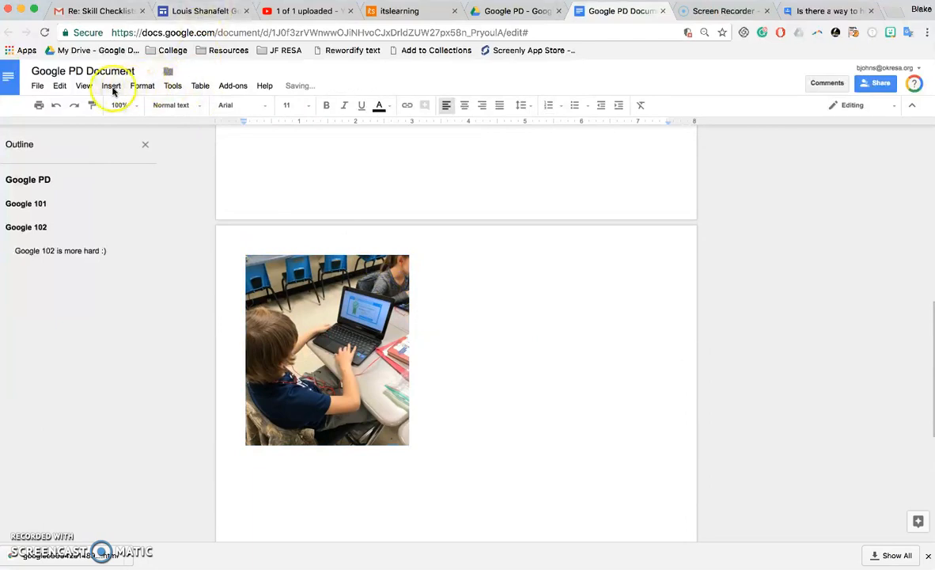
left_click(142, 86)
left_click(114, 92)
mouse_move(117, 104)
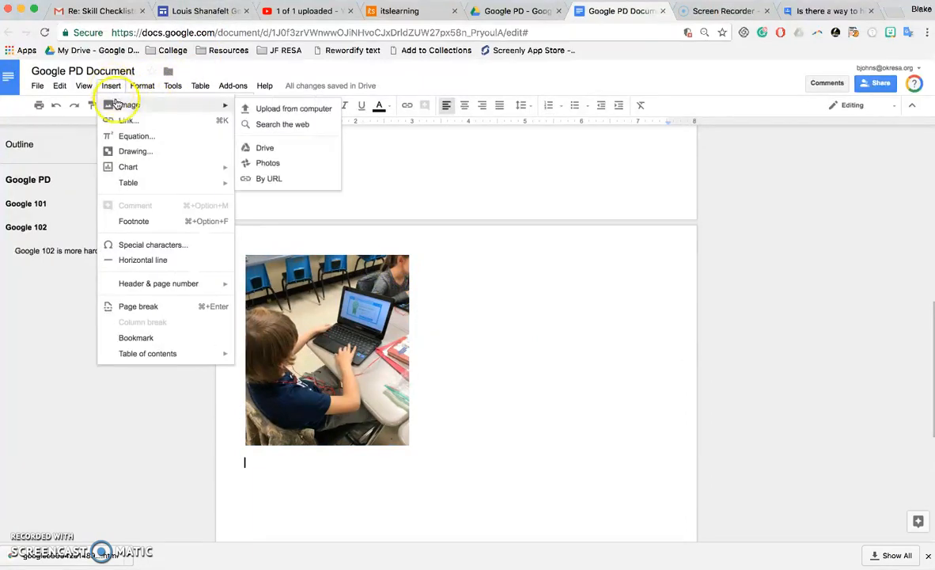
left_click(269, 163)
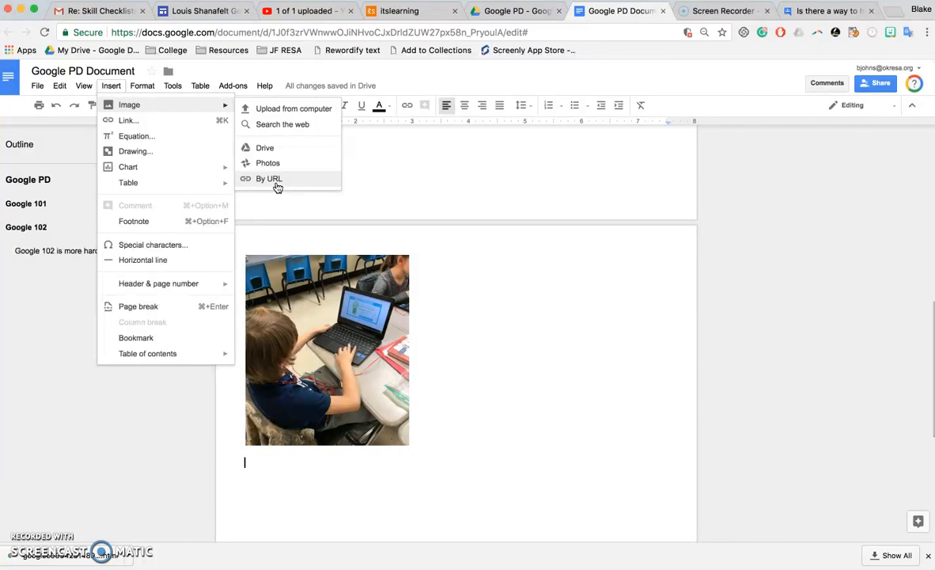
left_click(461, 271)
scroll(490, 305, "down", 1)
scroll(490, 305, "up", 3)
scroll(491, 305, "up", 3)
left_click(538, 279)
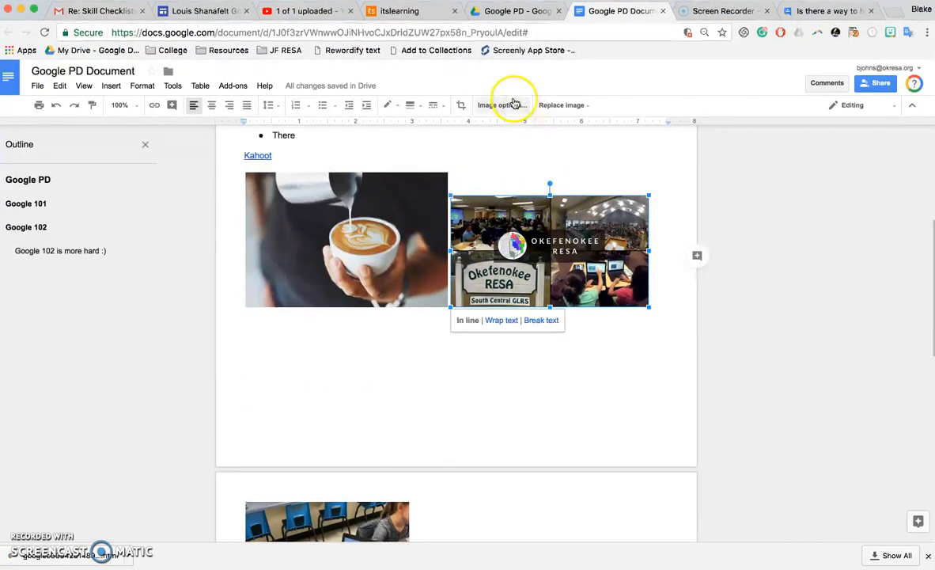
Recolour the Okefenokee image sepia and raise its brightness by about 24%.
left_click(512, 104)
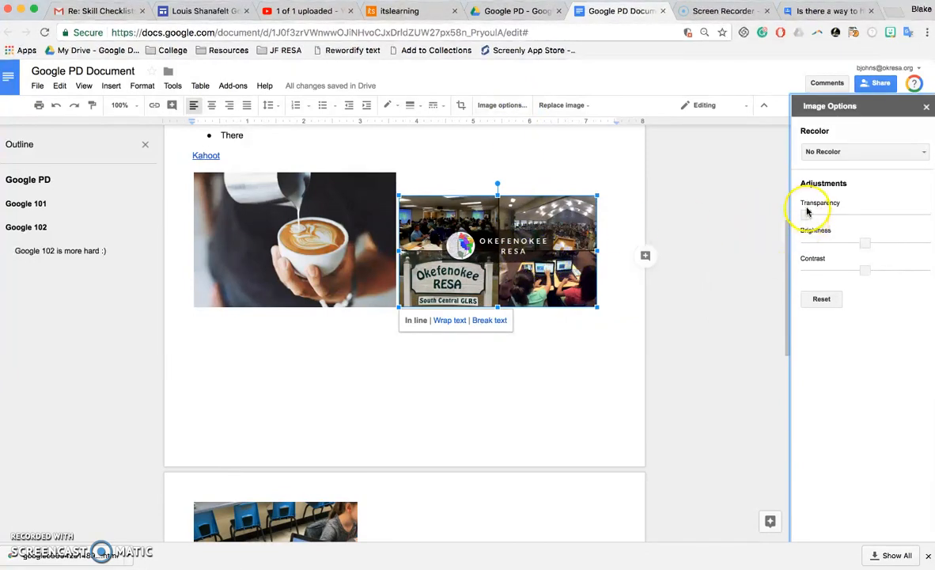
mouse_move(806, 214)
left_mouse_down()
mouse_move(868, 222)
mouse_move(790, 207)
left_mouse_up()
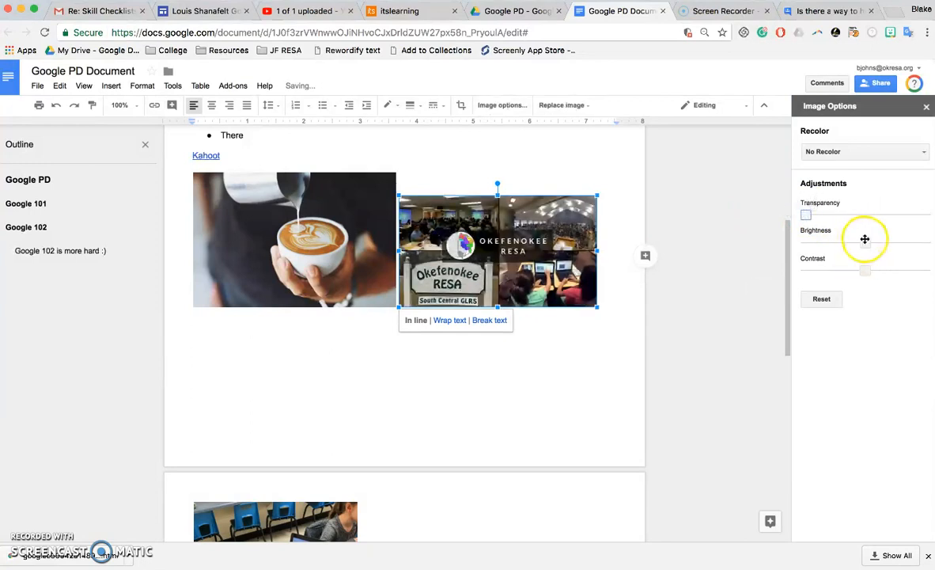
mouse_move(866, 243)
left_mouse_down()
mouse_move(838, 240)
mouse_move(882, 245)
left_mouse_up()
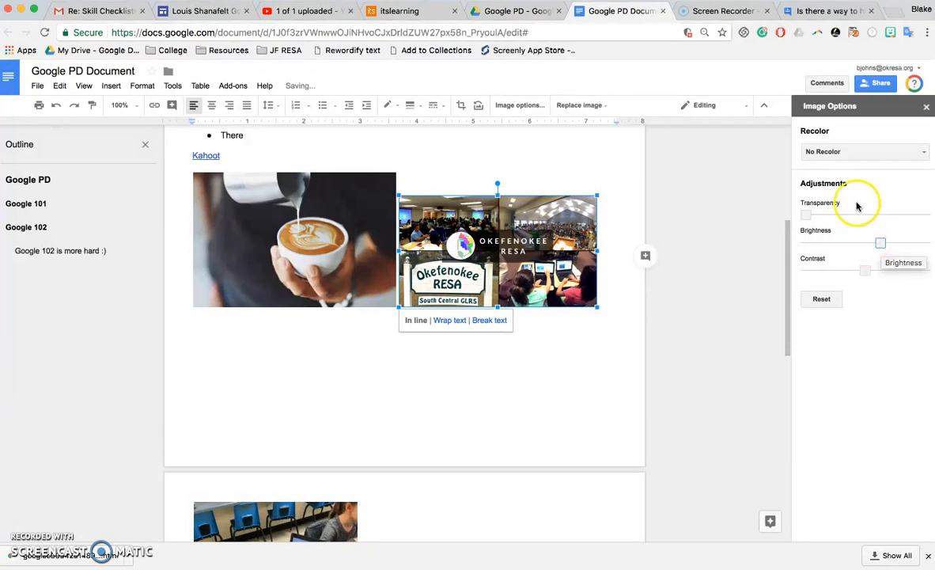
left_click(857, 151)
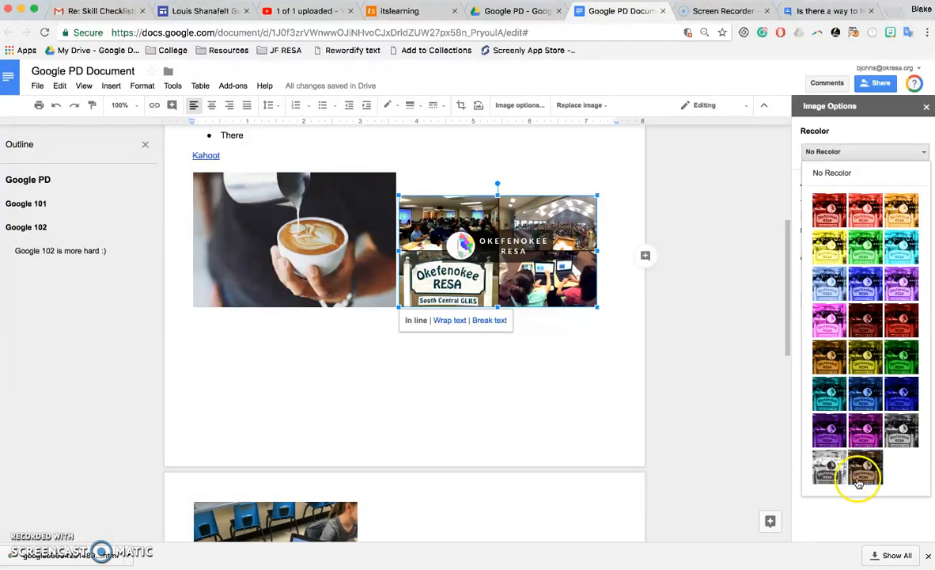
left_click(872, 481)
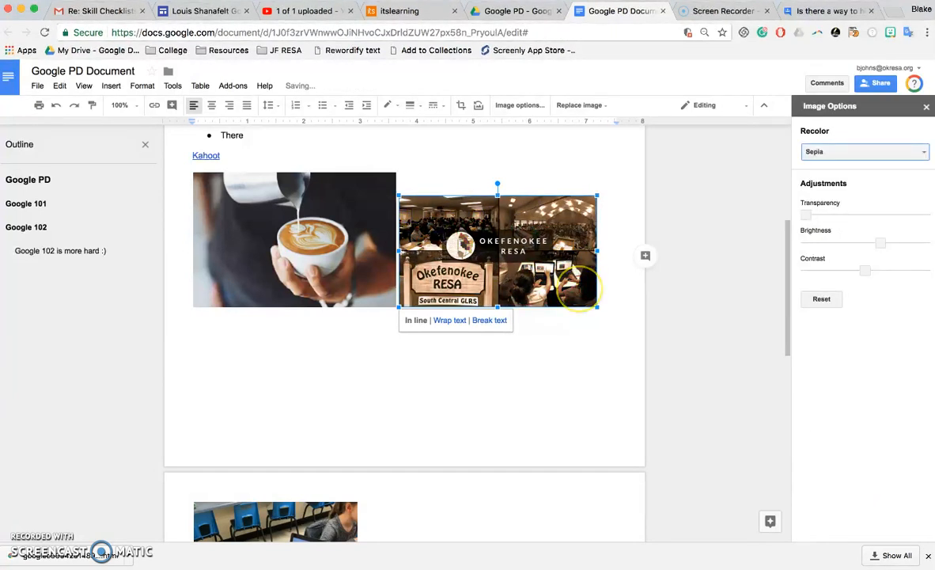
left_click(581, 321)
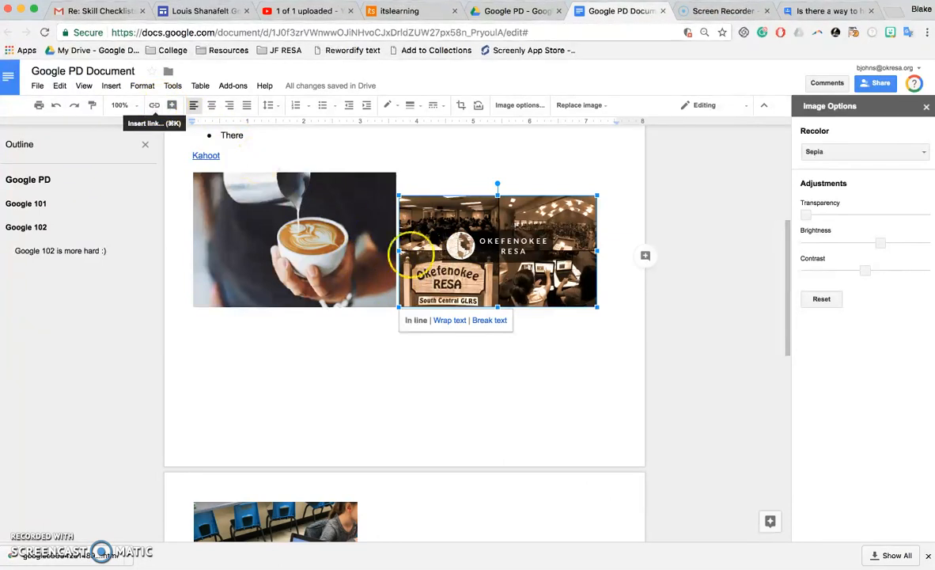
left_click(155, 107)
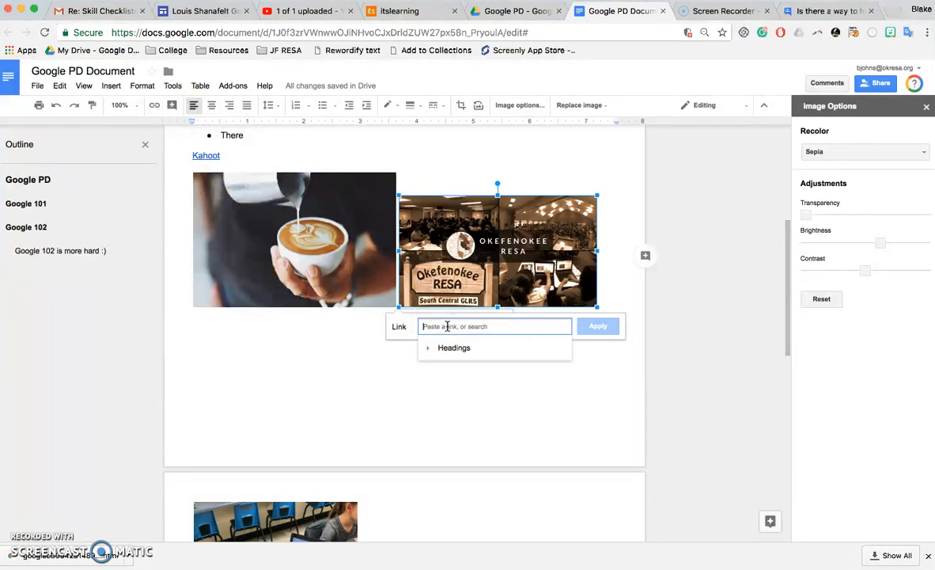
type("okresa.org")
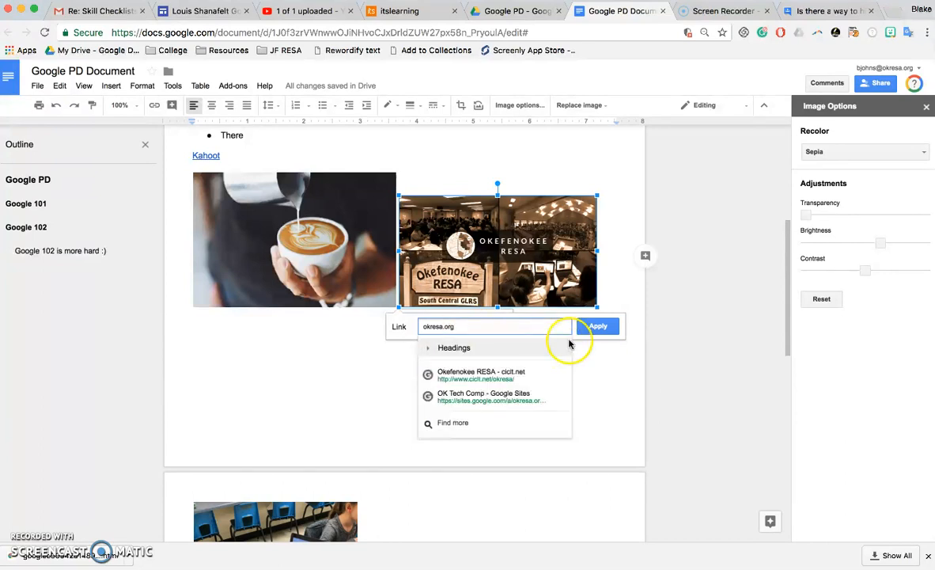
left_click(484, 376)
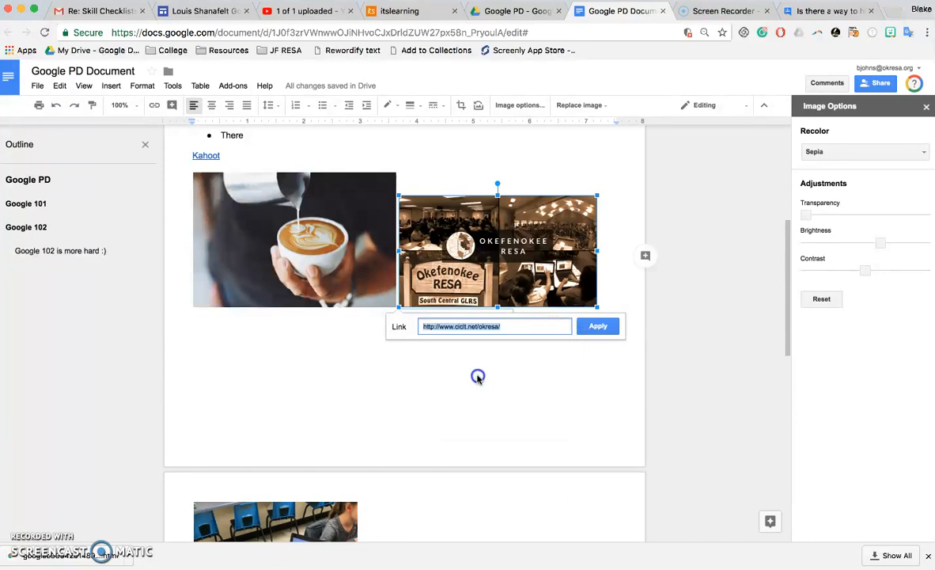
left_click(613, 325)
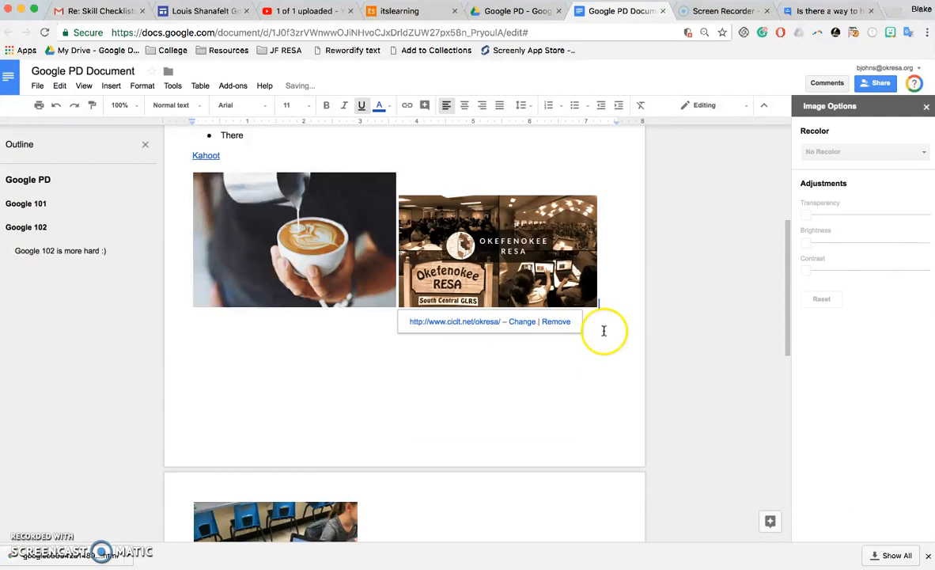
left_click(440, 237)
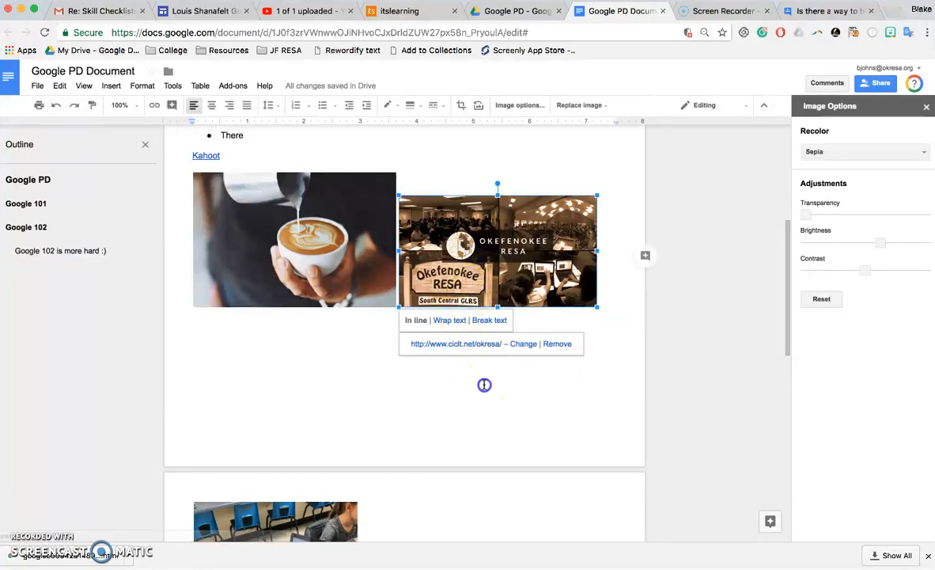
left_click(926, 108)
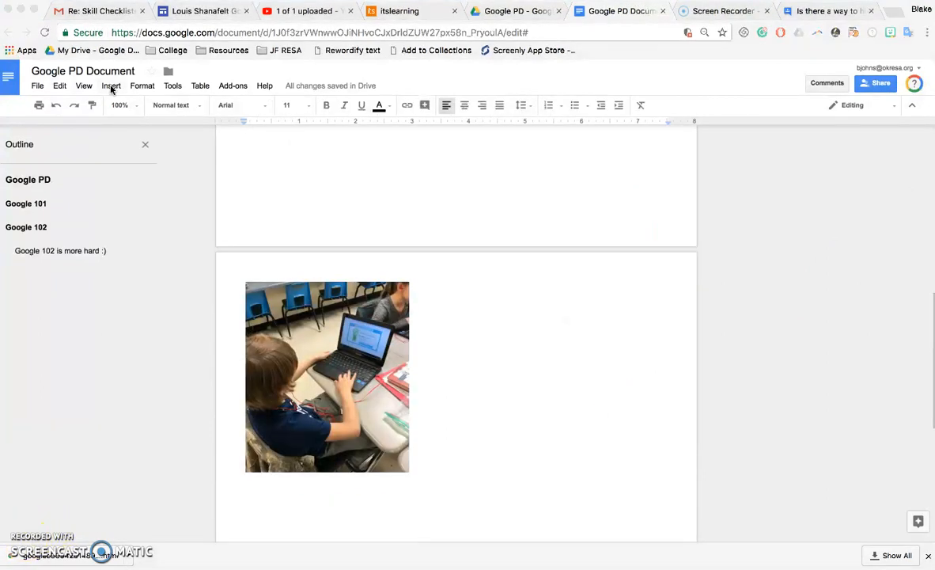
left_click(111, 86)
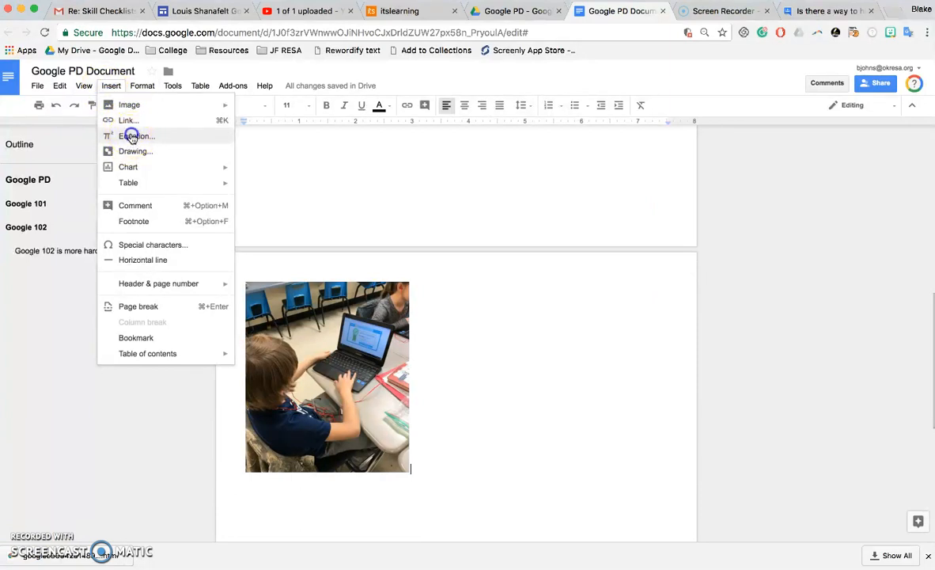
left_click(132, 137)
left_click(88, 125)
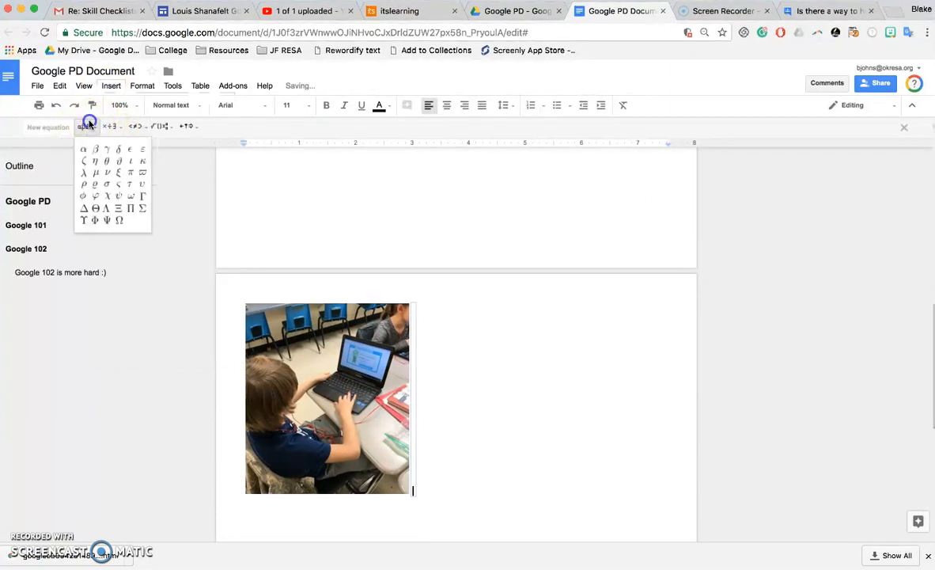
left_click(108, 127)
left_click(108, 128)
mouse_move(132, 132)
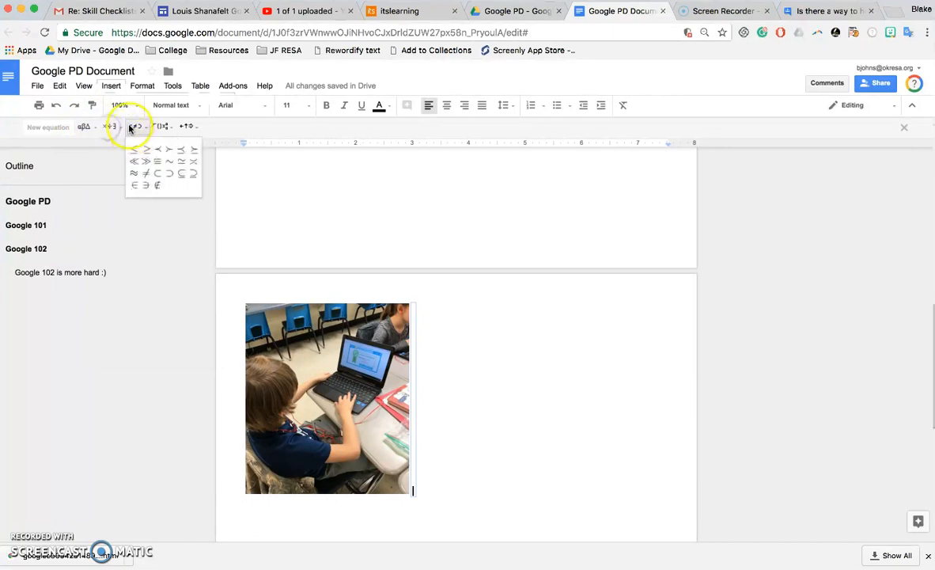
mouse_move(165, 129)
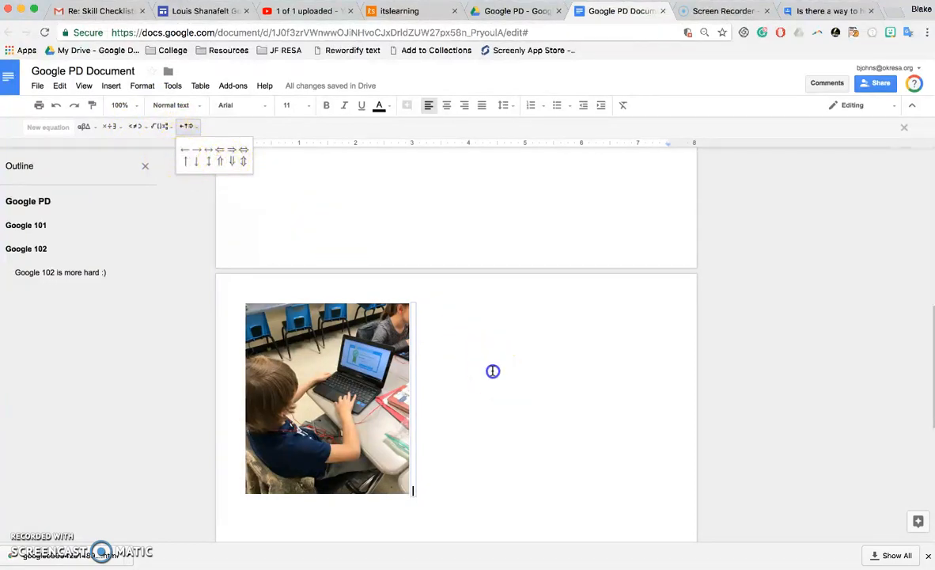
left_click(458, 345)
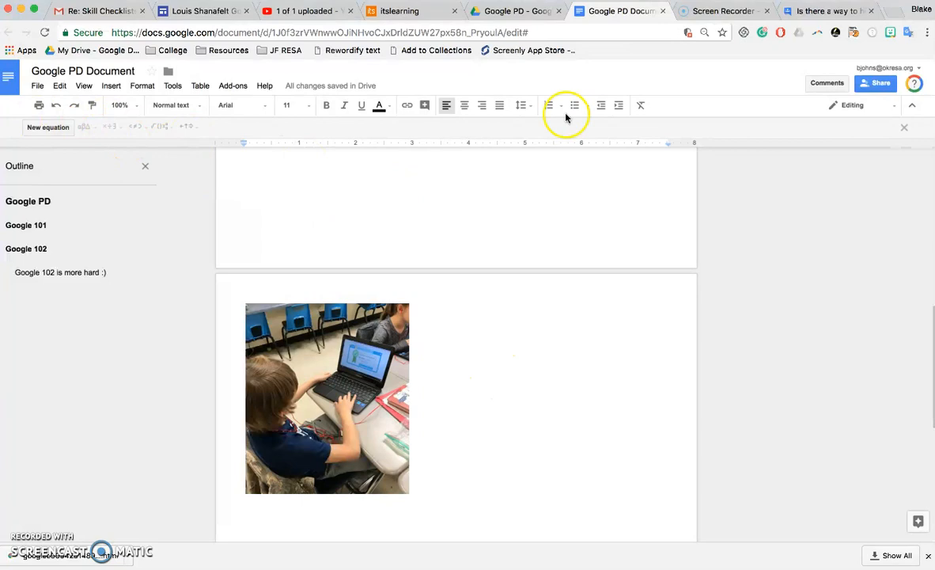
left_click(905, 128)
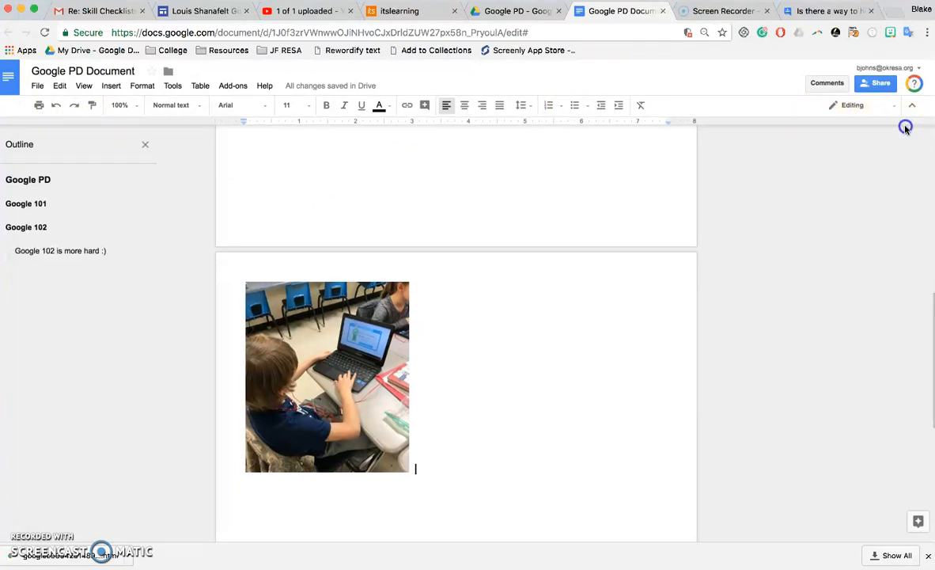
Insert a 'Points scored' bar chart and open its source spreadsheet.
left_click(396, 348)
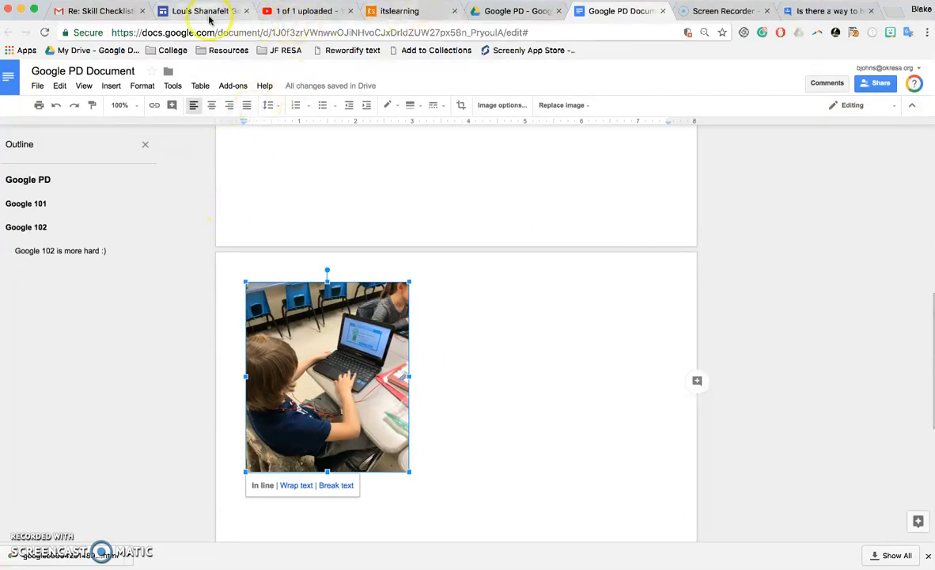
left_click(111, 86)
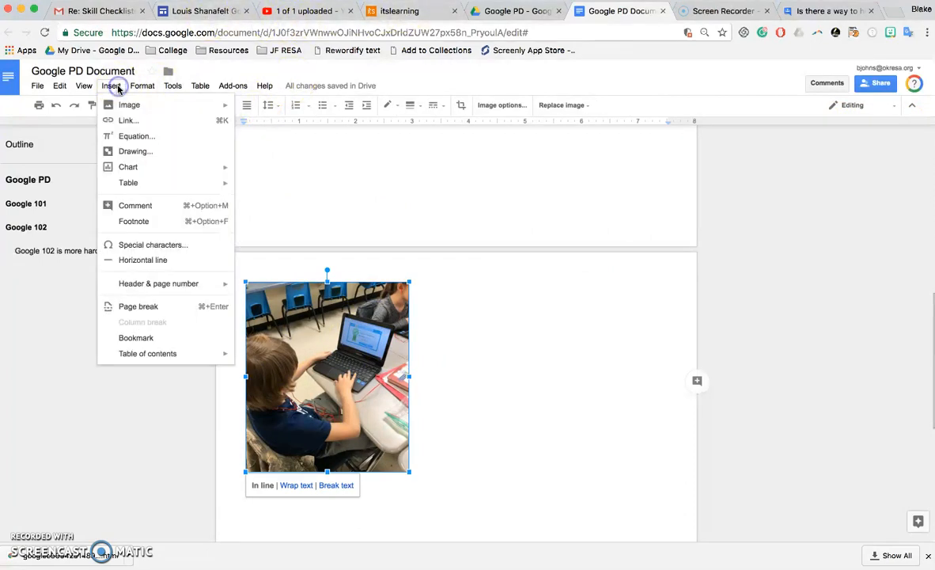
mouse_move(139, 173)
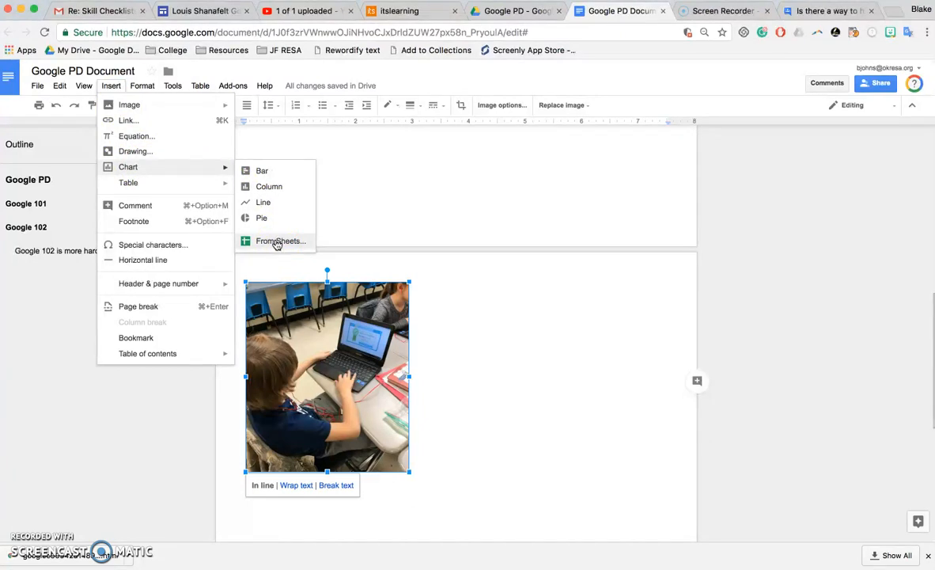
left_click(263, 171)
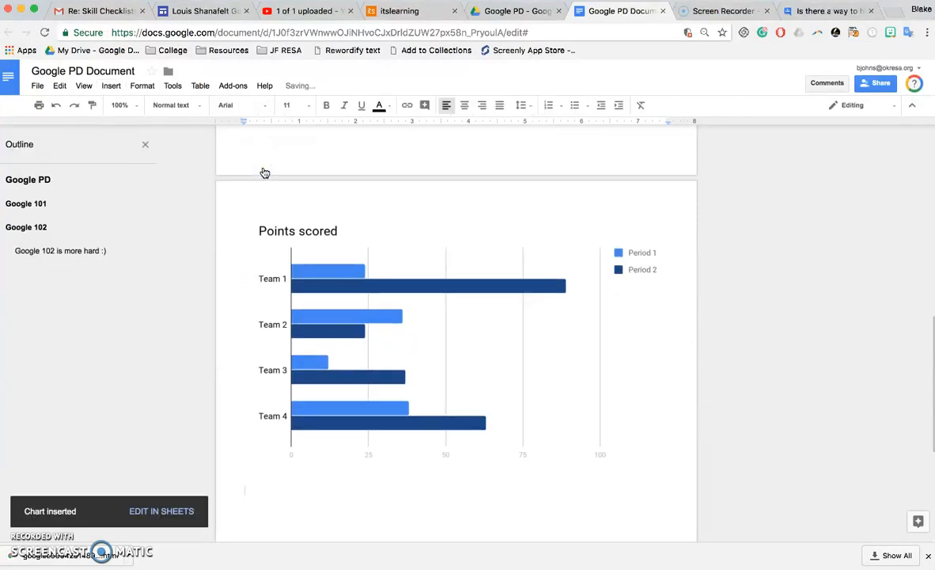
left_click(449, 264)
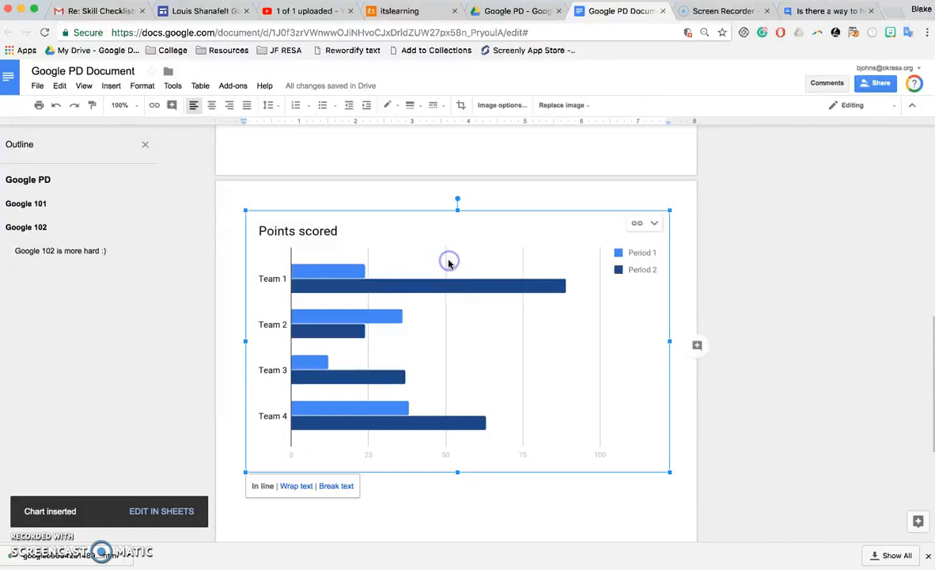
left_click(635, 226)
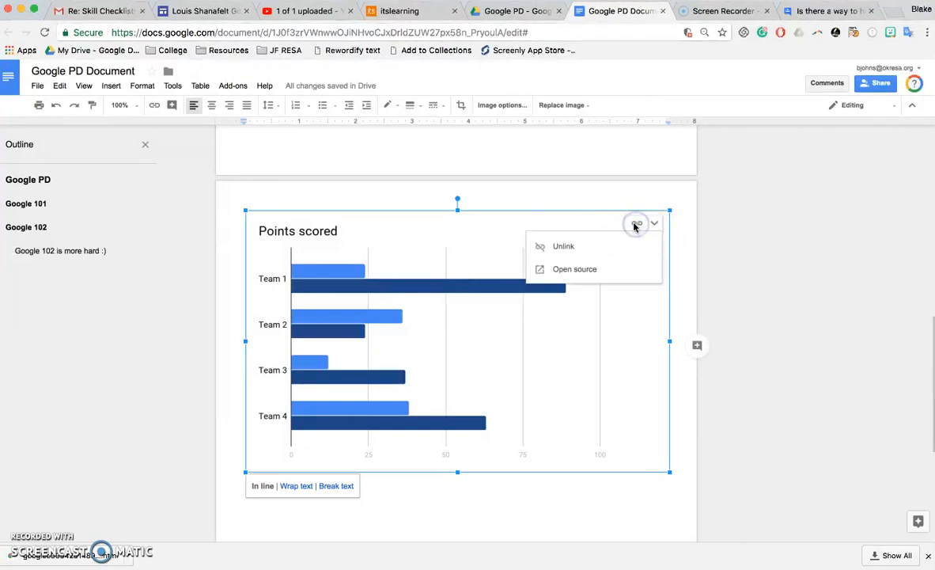
left_click(588, 276)
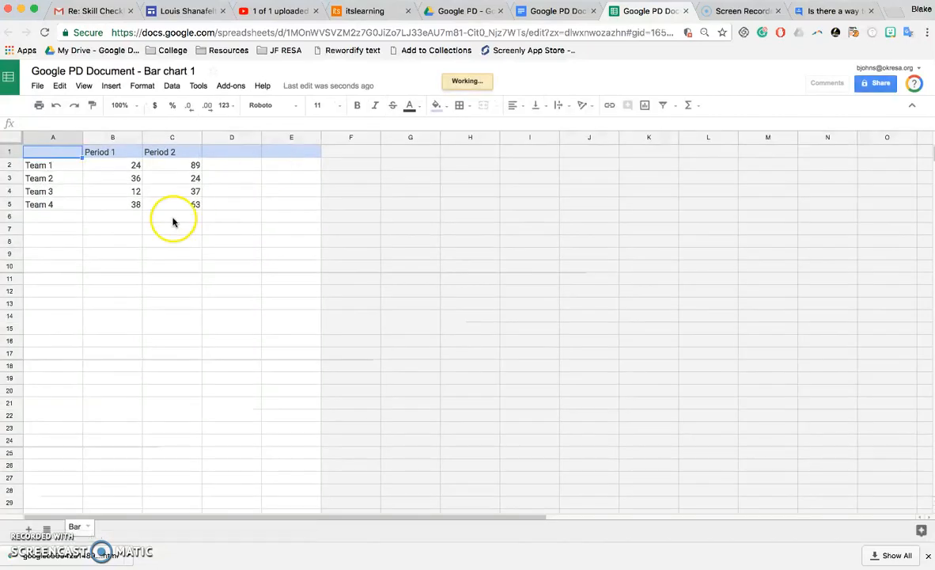
Change Team 1's Period 1 score in B2 to 90, then return to the Google PD Document.
left_click(134, 163)
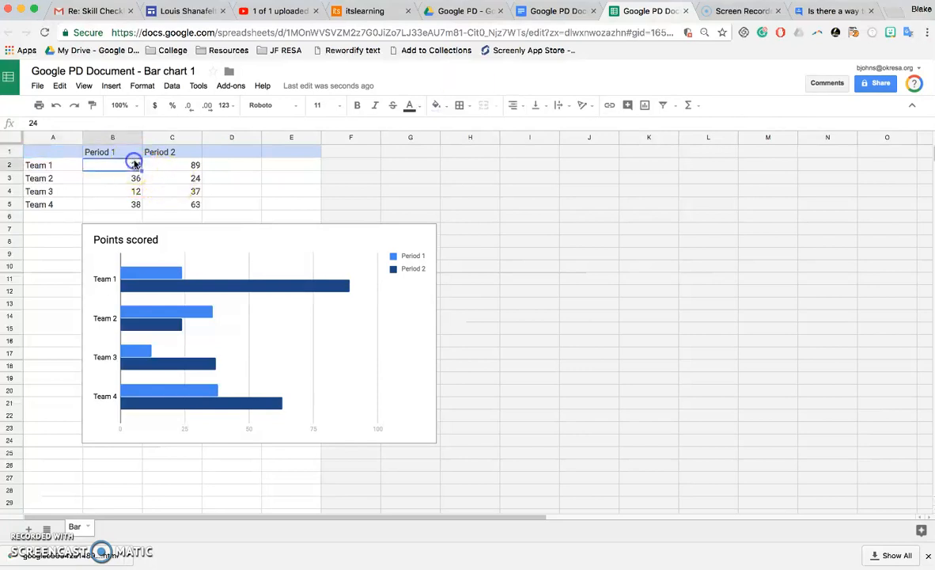
type("90")
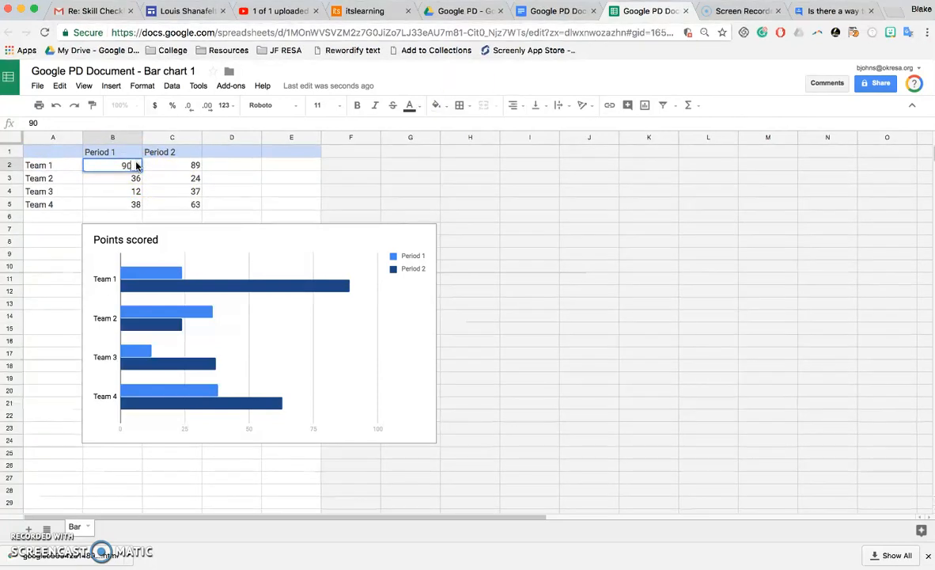
left_click(291, 216)
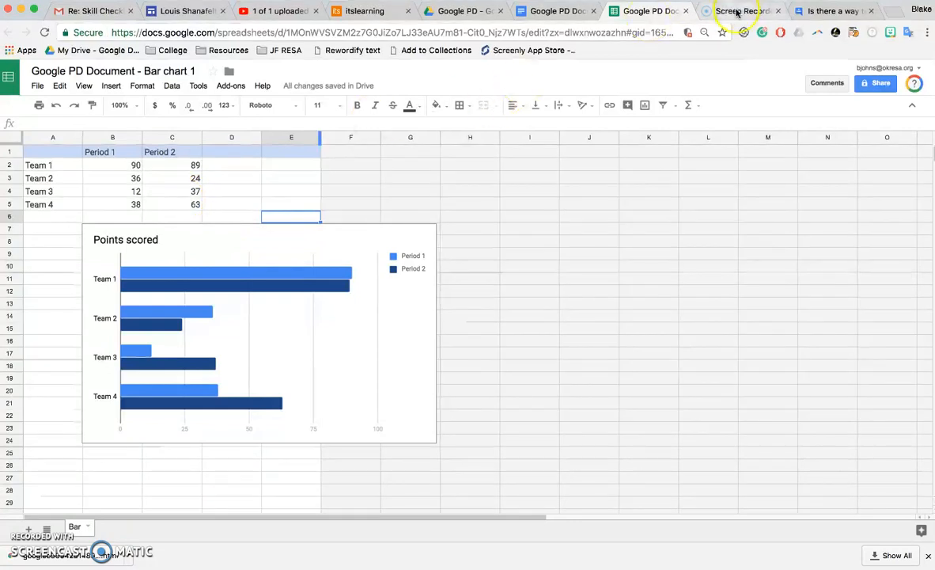
left_click(564, 11)
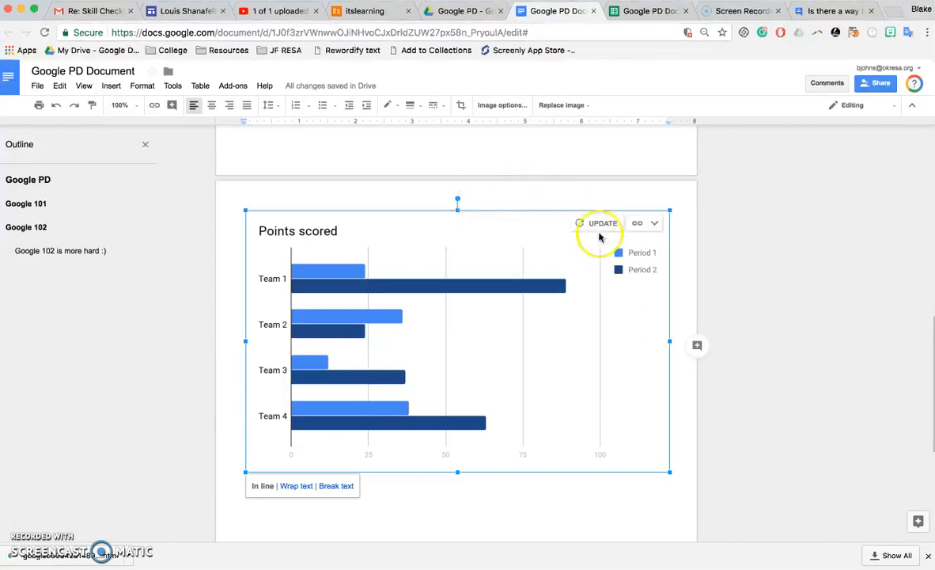
Update the linked chart to show Team 1's 90, and adjust its transparency and brightness to a grey tint.
left_click(599, 229)
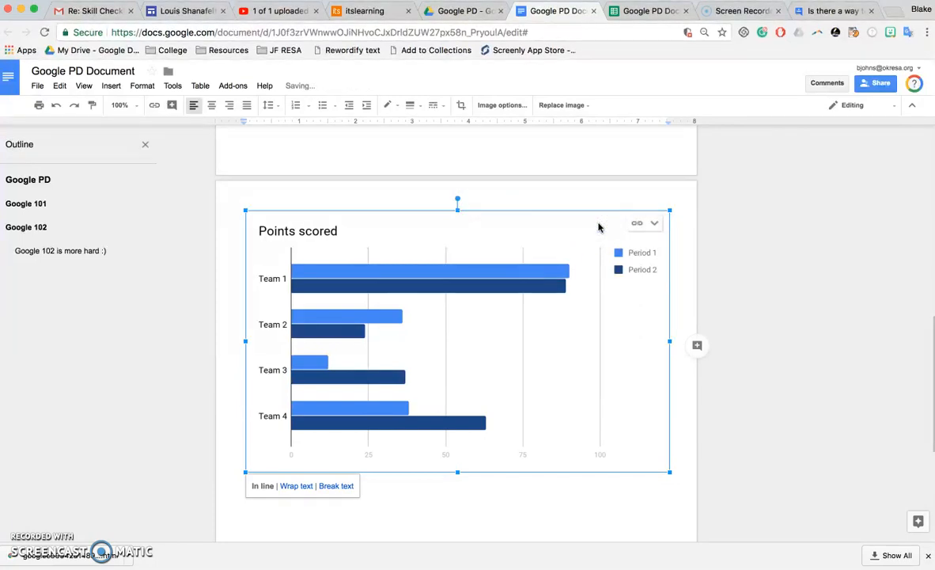
left_click(505, 104)
mouse_move(820, 214)
left_mouse_down()
mouse_move(877, 213)
mouse_move(806, 212)
left_mouse_up()
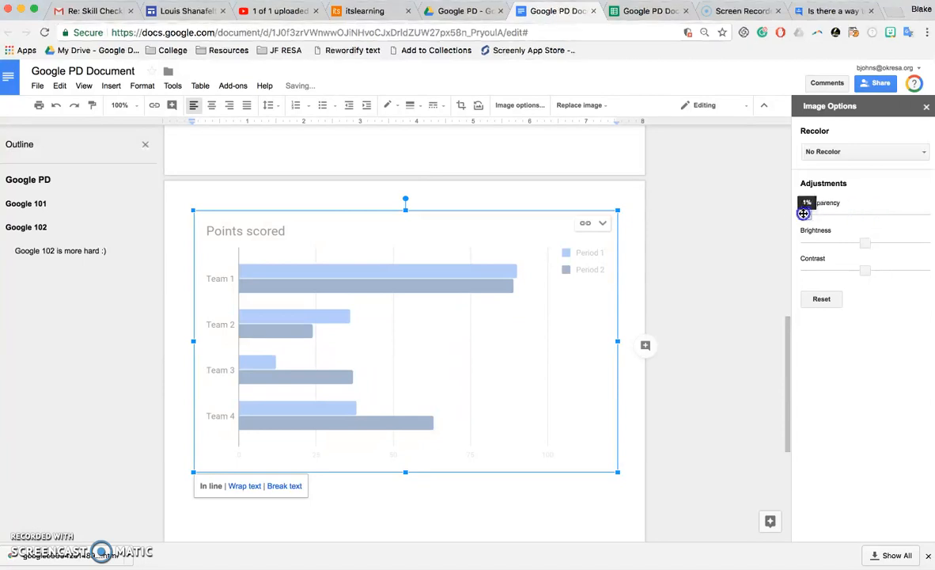
mouse_move(867, 242)
left_mouse_down()
mouse_move(895, 241)
mouse_move(859, 242)
left_mouse_up()
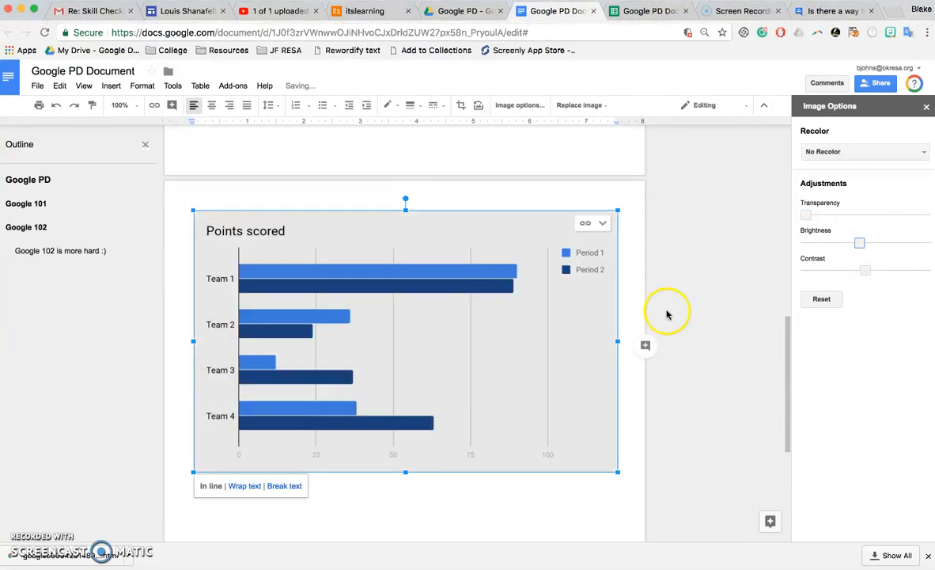
left_click(623, 289)
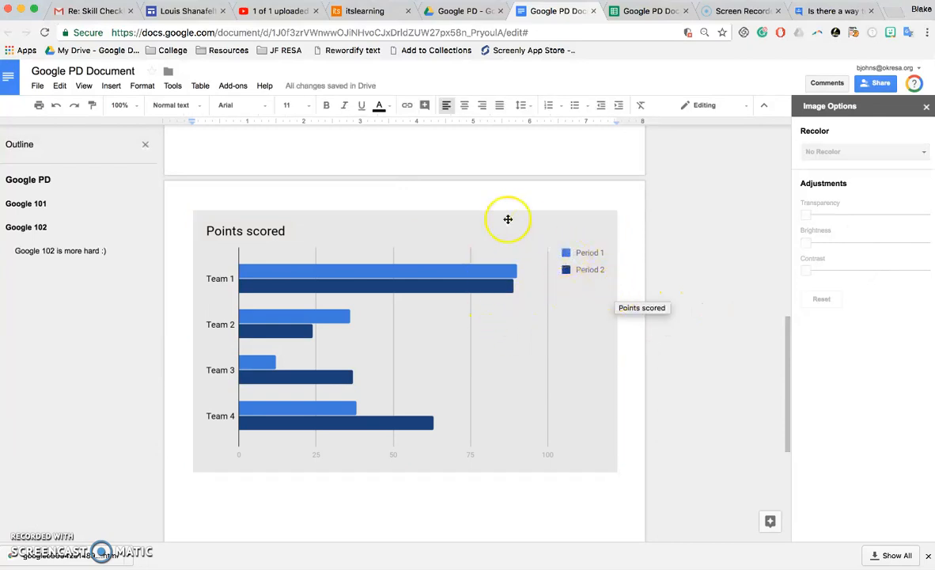
Open the chart editor in the source spreadsheet, then close the Sheets tab.
left_click(645, 11)
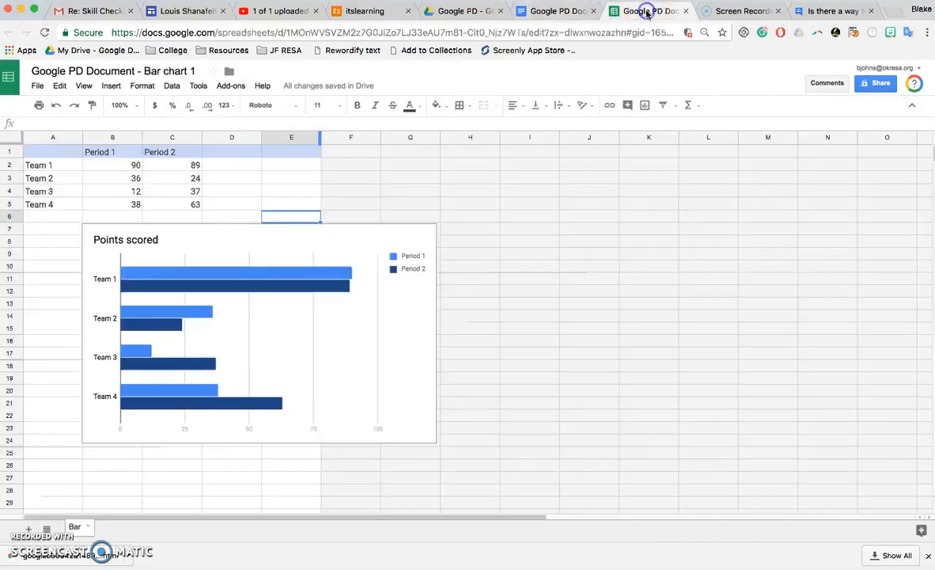
left_click(301, 275)
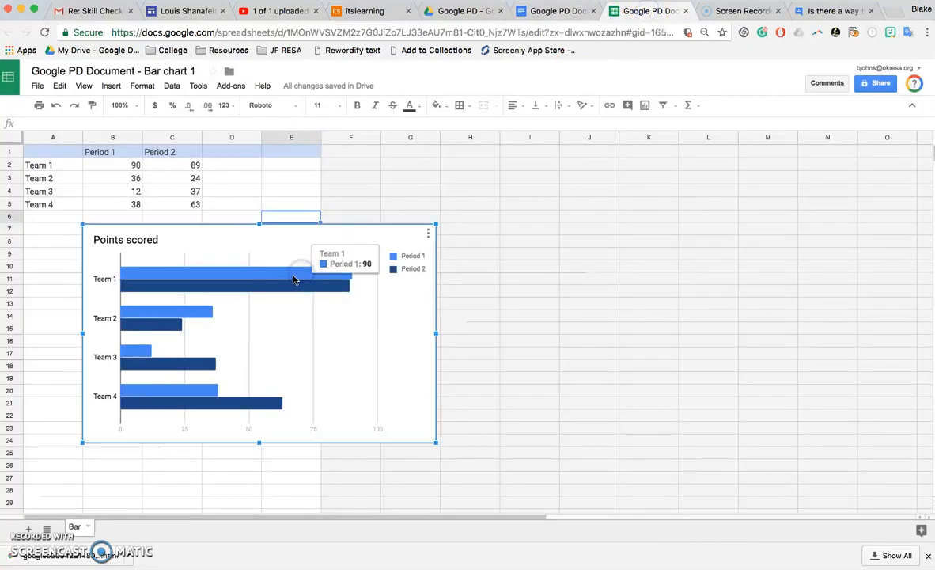
double_click(293, 279)
left_click(460, 203)
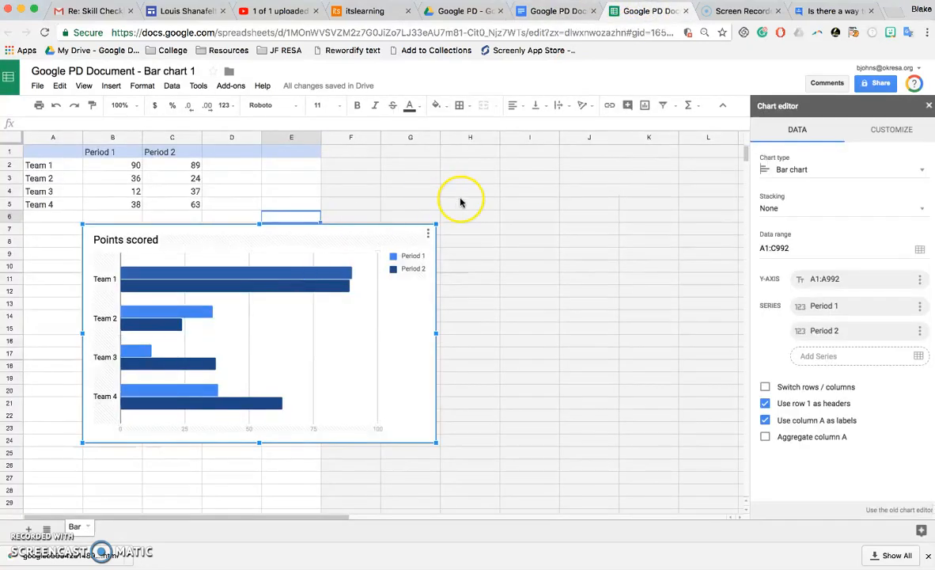
left_click(685, 12)
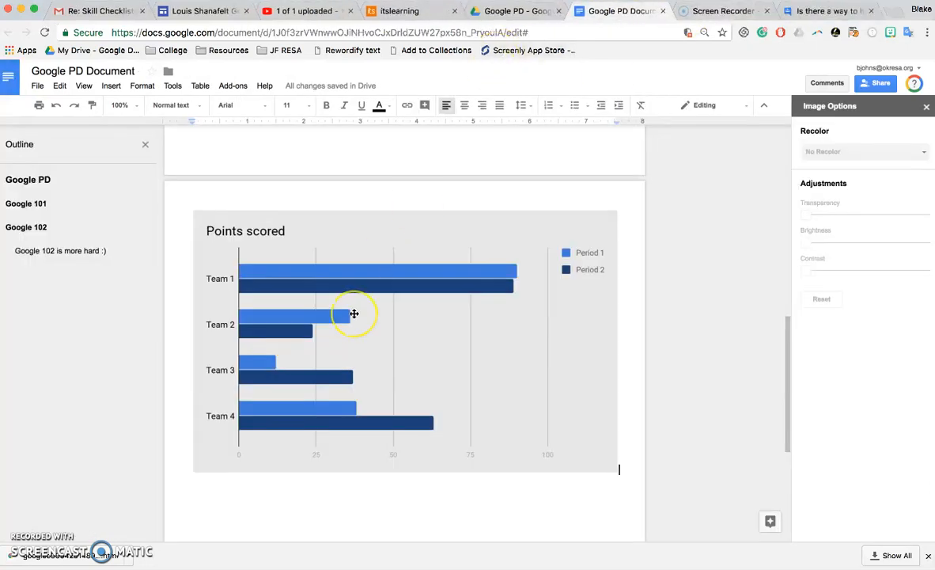
Close the image options panel, insert a 3×3 table below the Points scored chart, and select its first row.
left_click(230, 334)
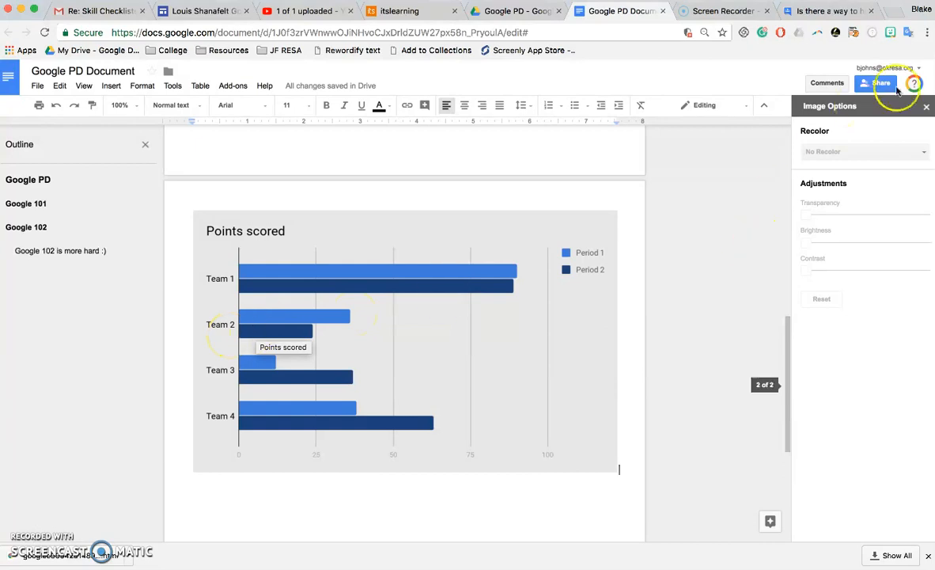
left_click(926, 105)
left_click(112, 87)
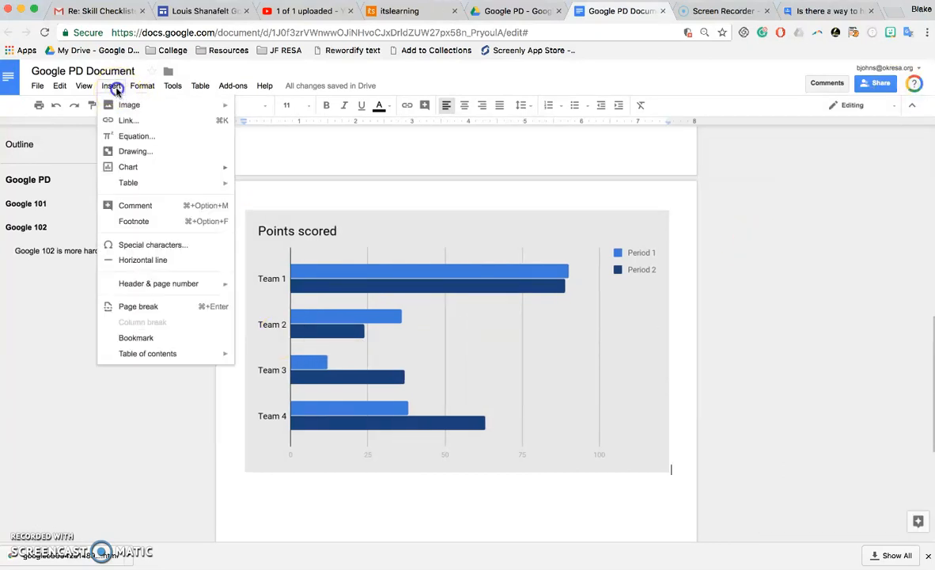
mouse_move(184, 183)
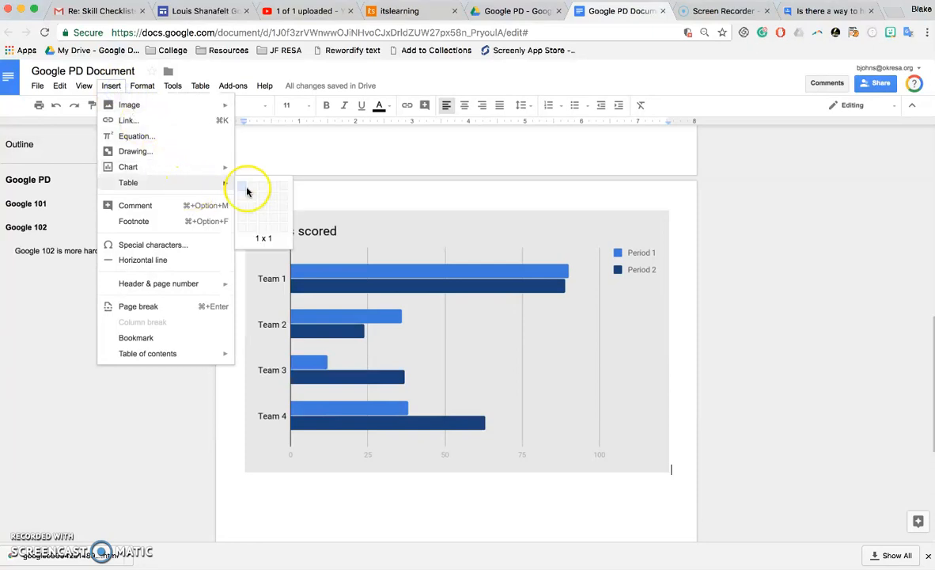
left_click(265, 214)
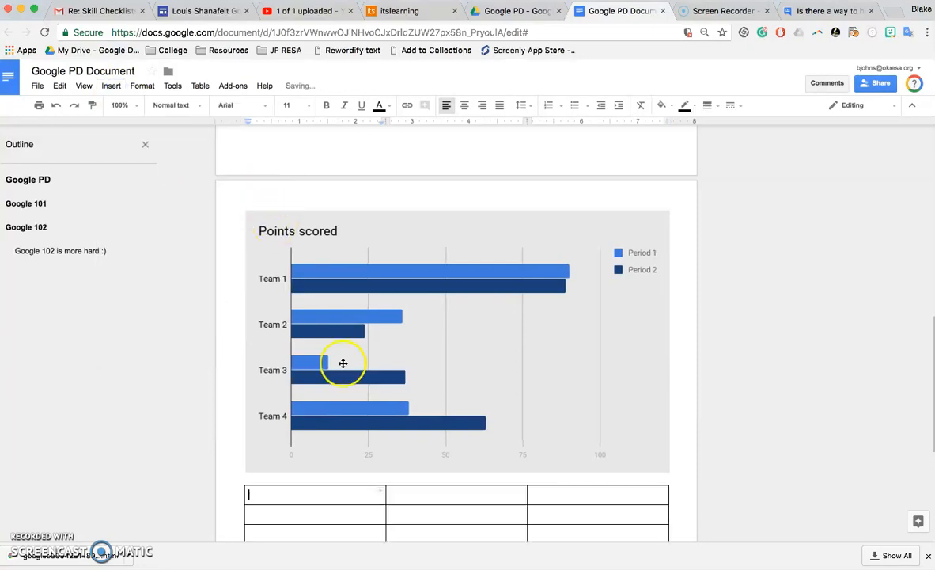
left_click_drag(545, 495, 321, 504)
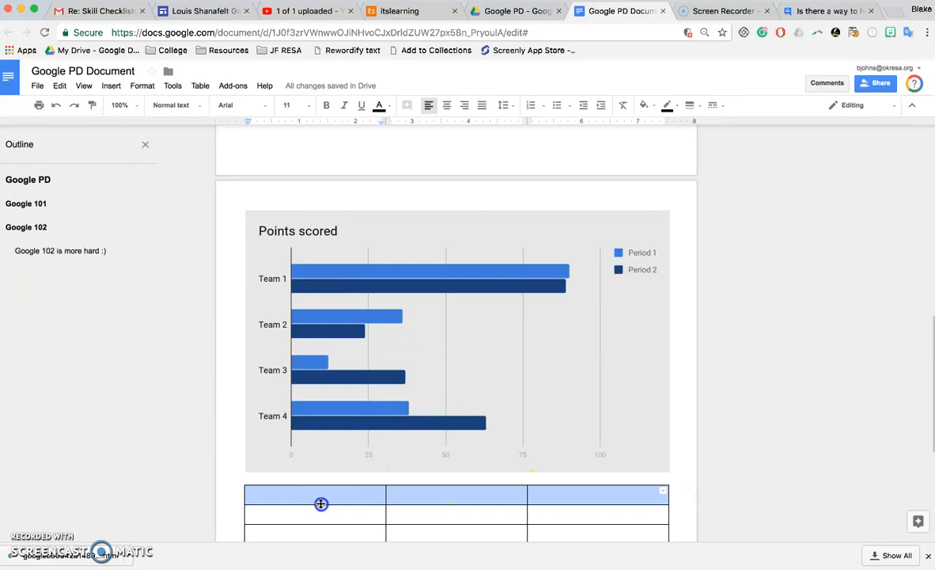
In Table properties, give the header row a light blue-grey background, centre the table, and keep Top vertical alignment.
right_click(345, 491)
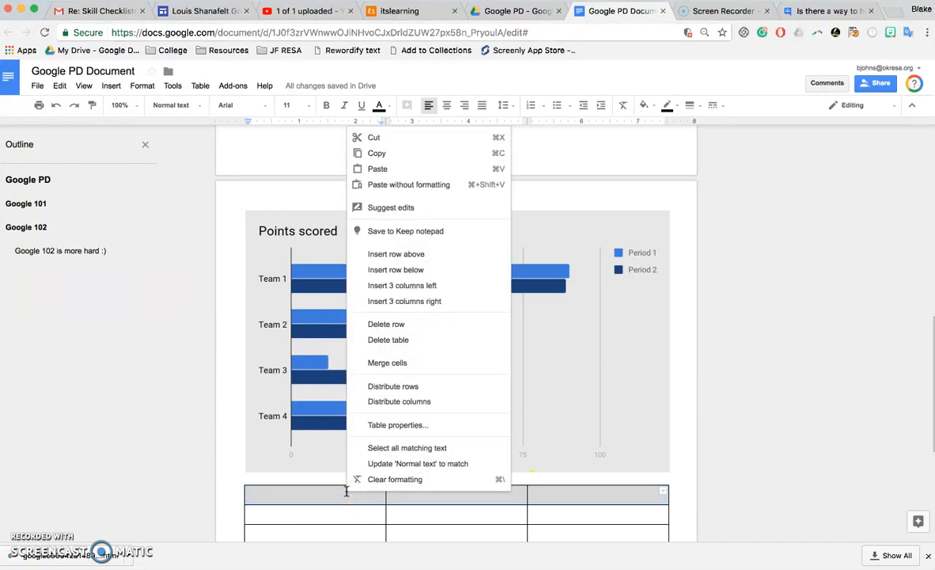
left_click(396, 426)
left_click(367, 295)
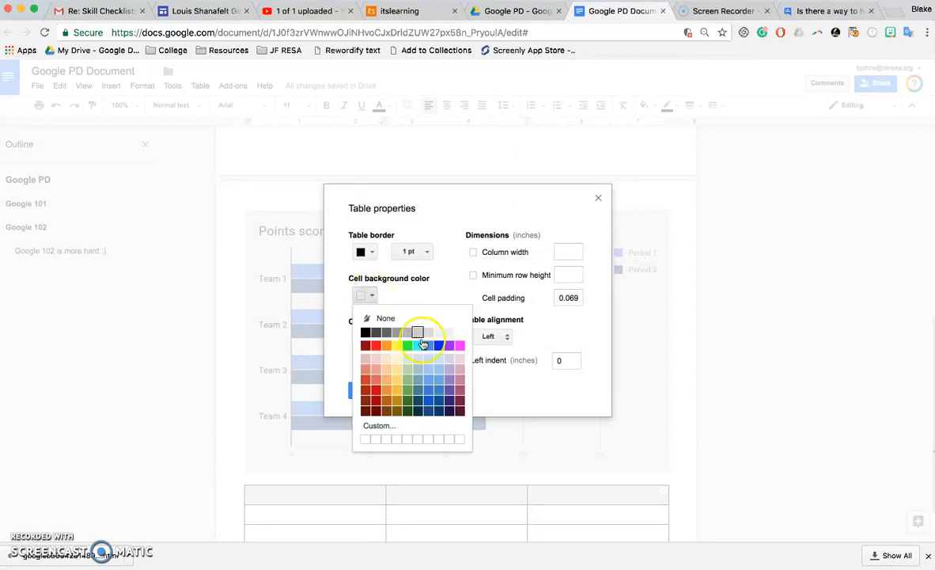
left_click(419, 368)
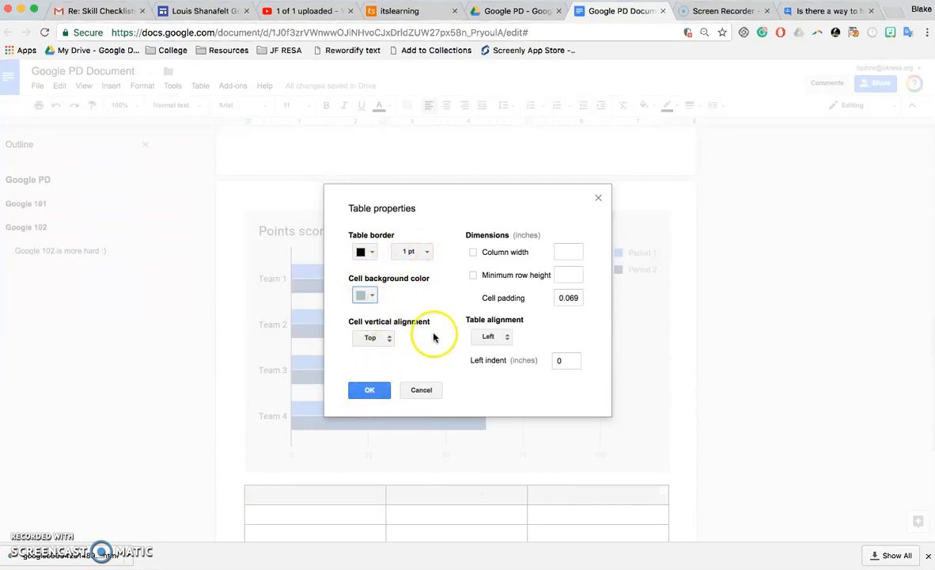
left_click(485, 334)
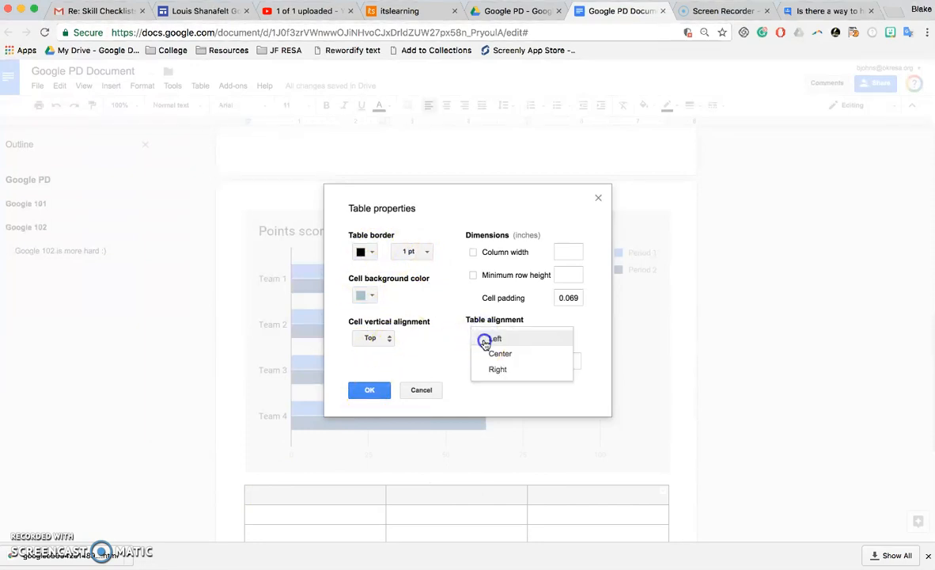
left_click(500, 355)
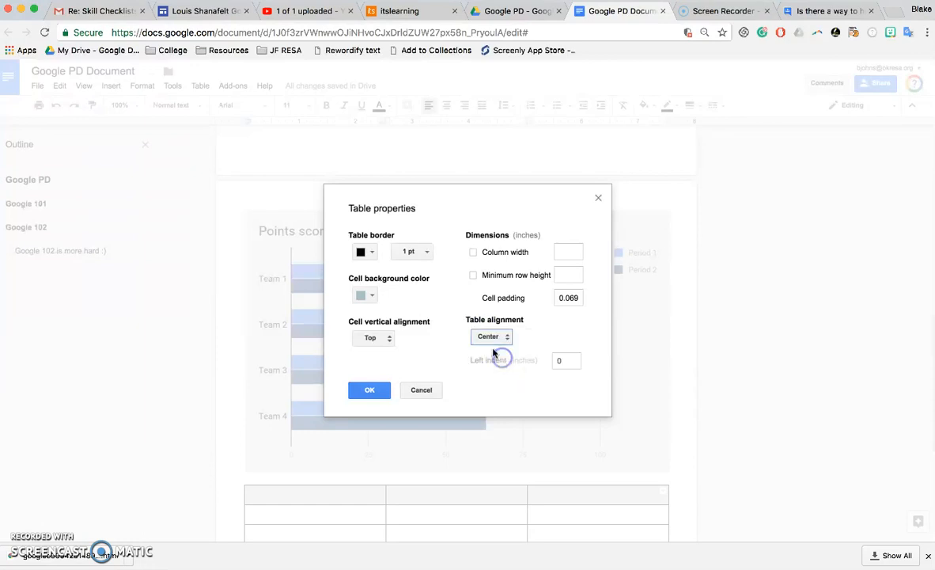
left_click(387, 338)
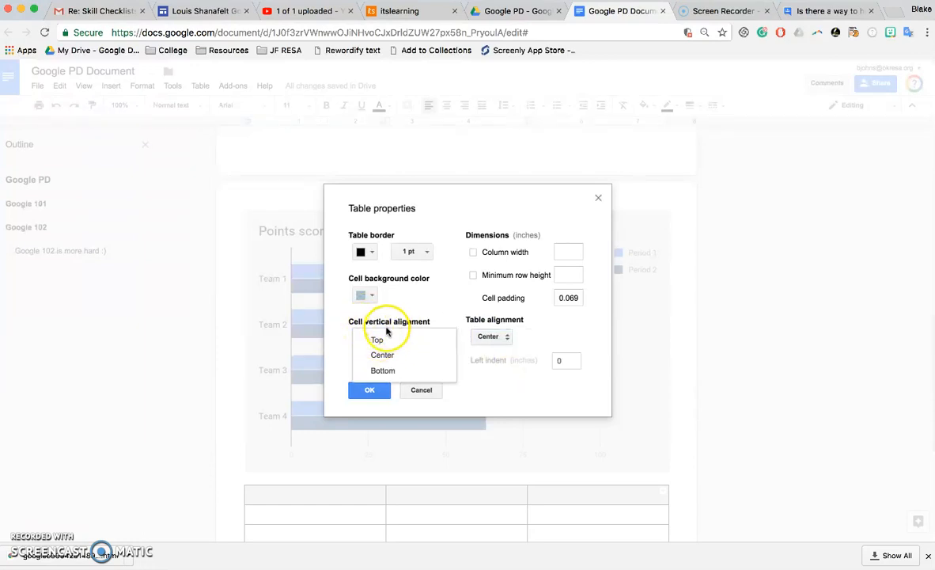
left_click(454, 312)
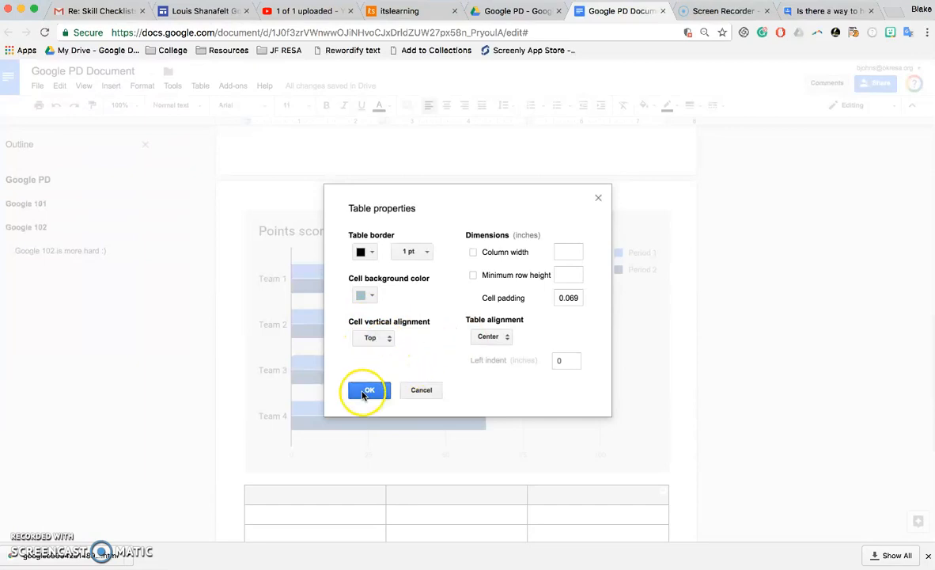
left_click(365, 391)
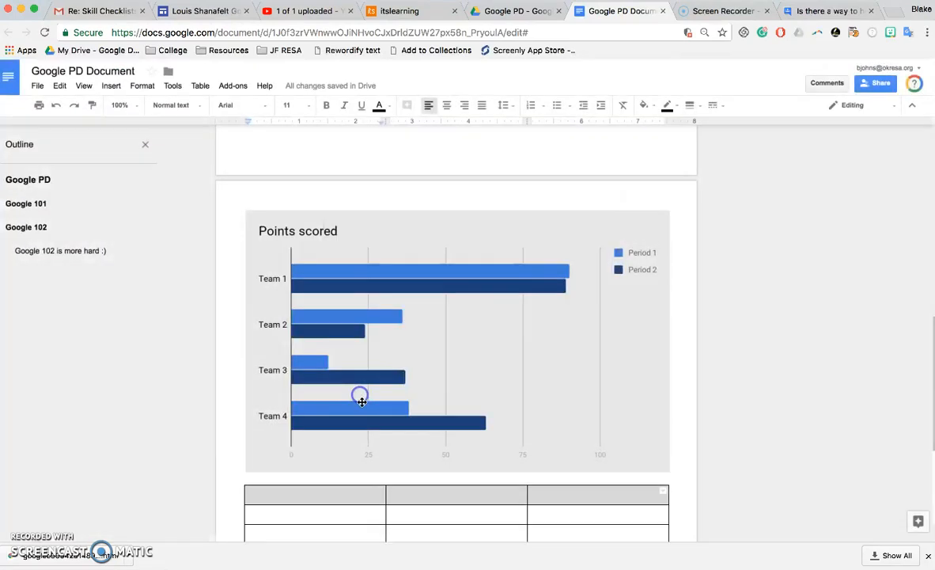
Enter text in the three header cells, centre-align it, and place the caret below the table.
left_click(311, 499)
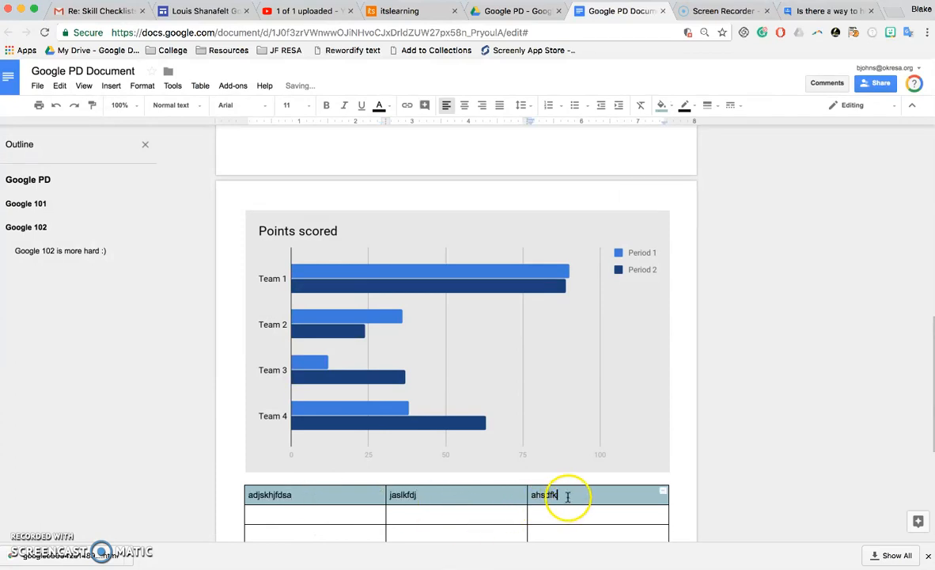
left_click_drag(559, 495, 354, 498)
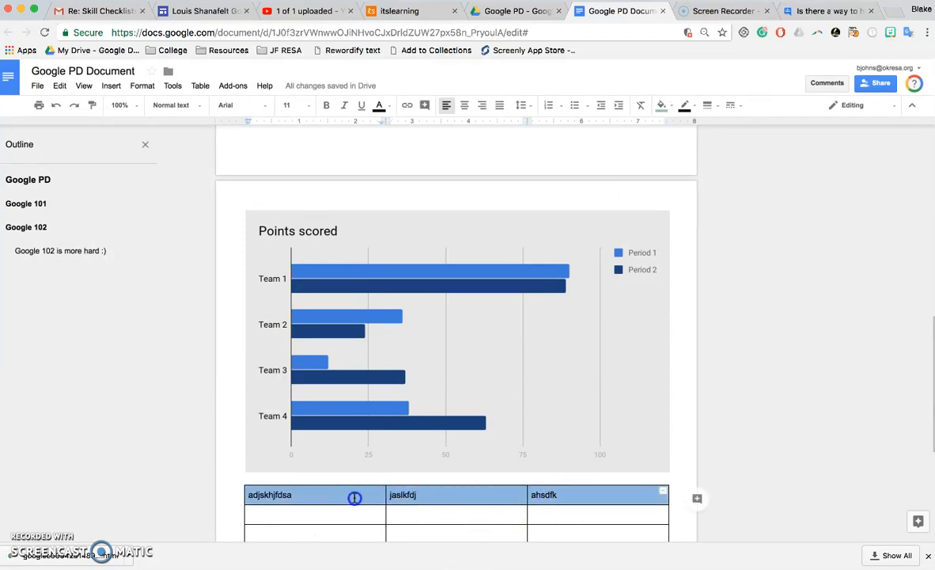
left_click(465, 104)
left_click(538, 494)
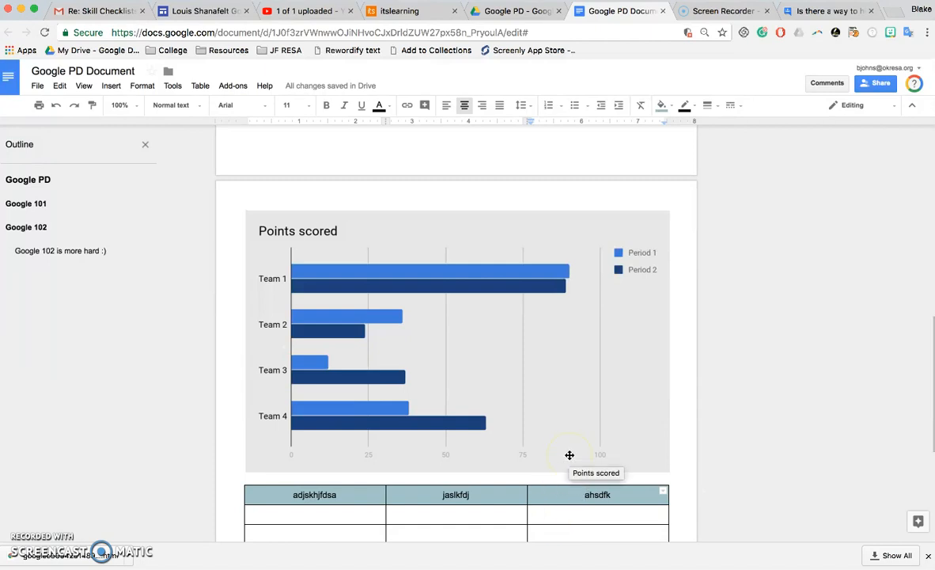
scroll(723, 484, "down", 3)
left_click(669, 388)
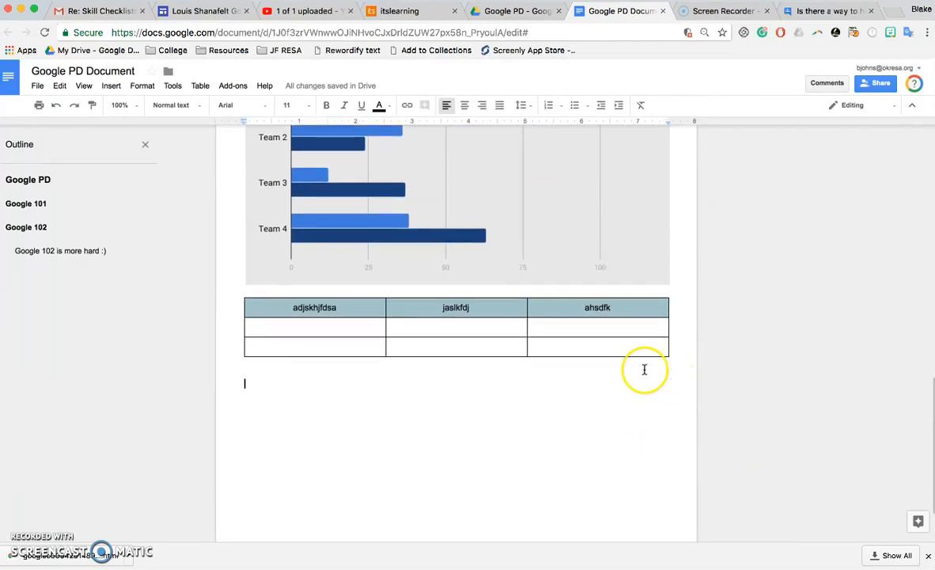
Search for 'coffee' in the Explore research panel.
left_click(916, 524)
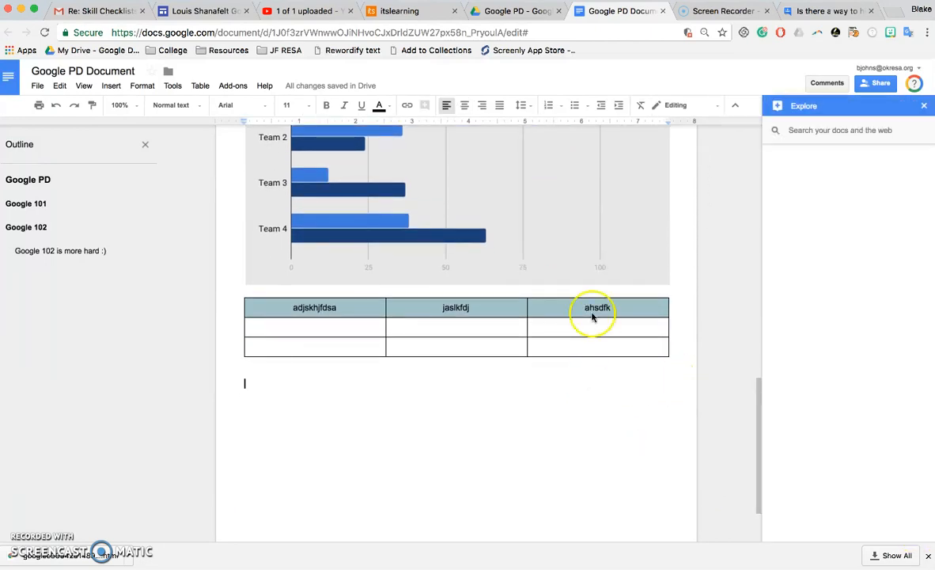
left_click(803, 133)
type("c")
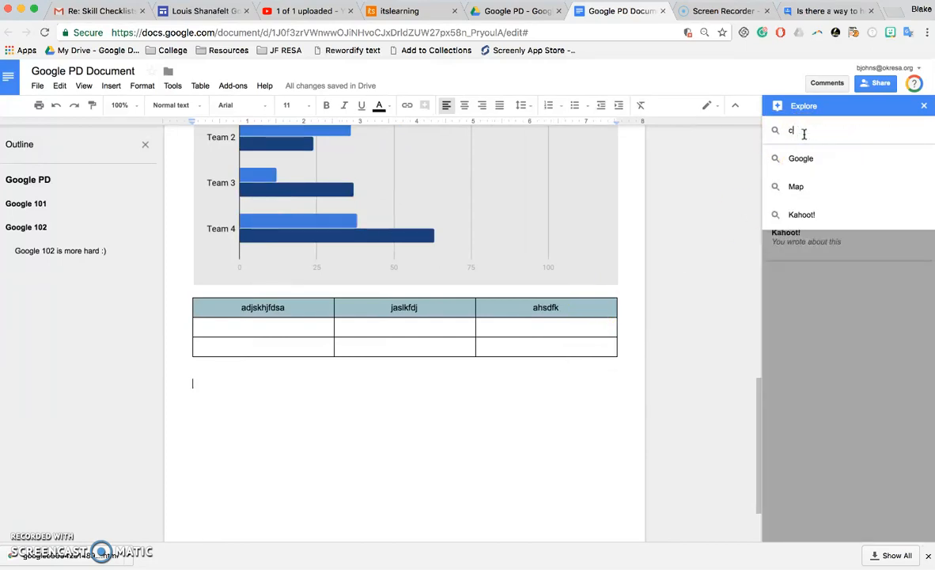
type("offee")
key("Return")
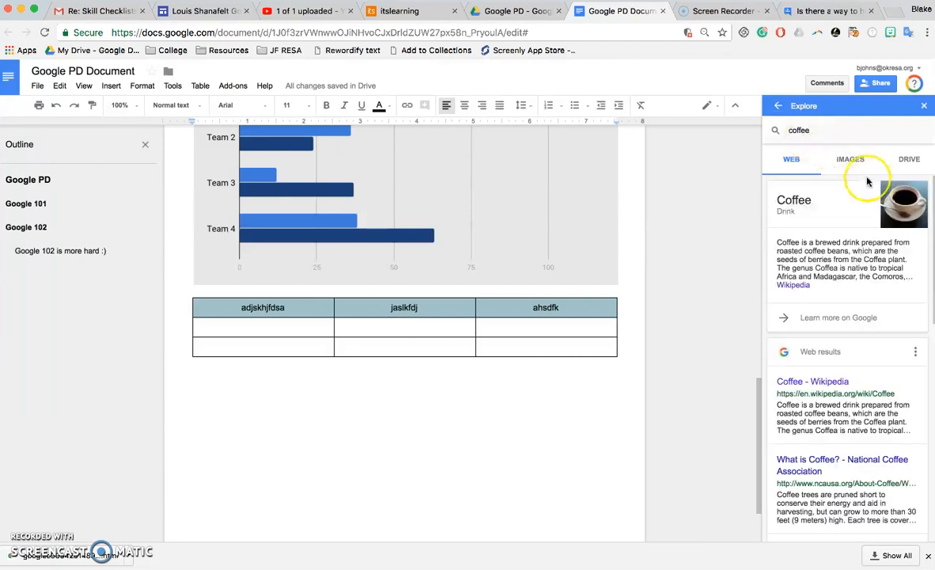
Copy the Wikipedia Coffee paragraph beginning 'The plant was exported' and return to the document.
left_click(822, 383)
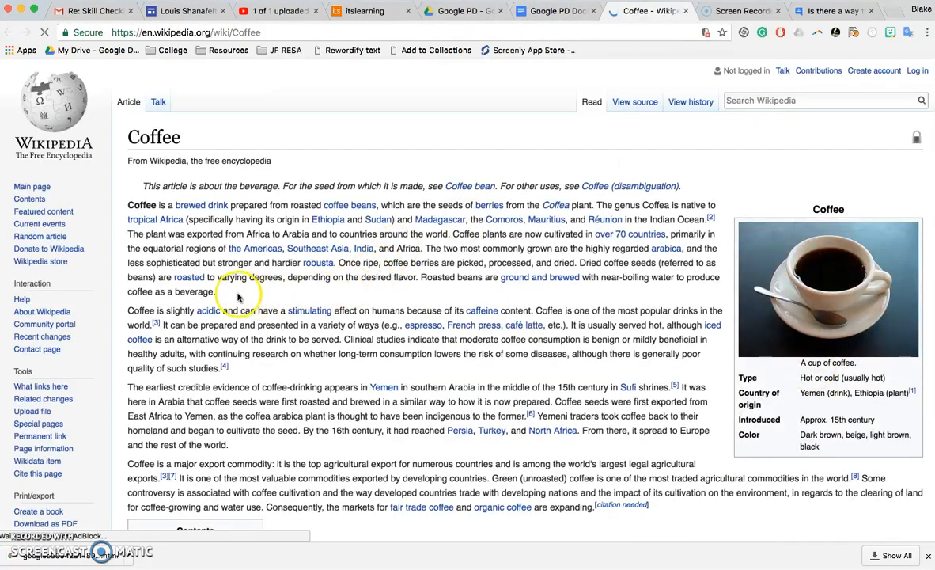
left_click_drag(217, 291, 119, 234)
right_click(153, 253)
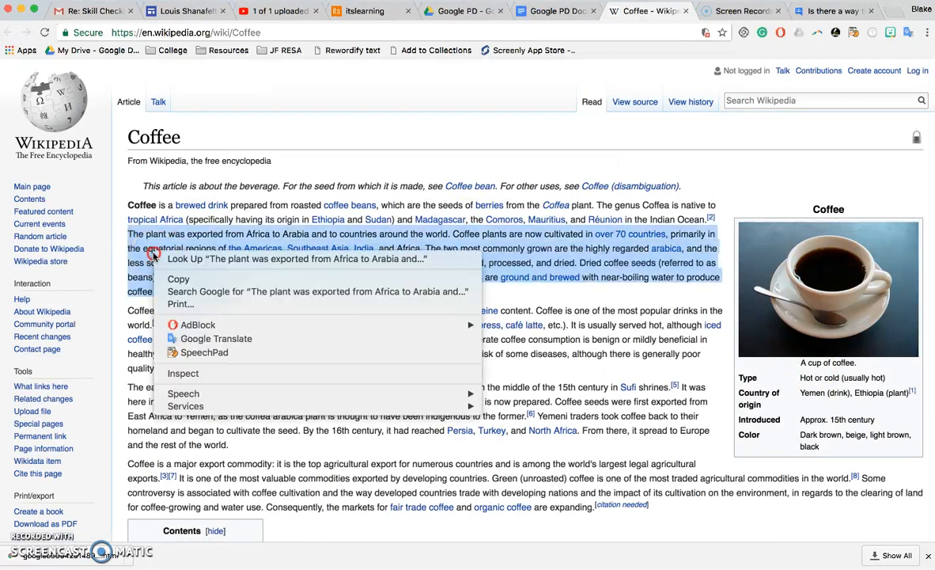
left_click(182, 277)
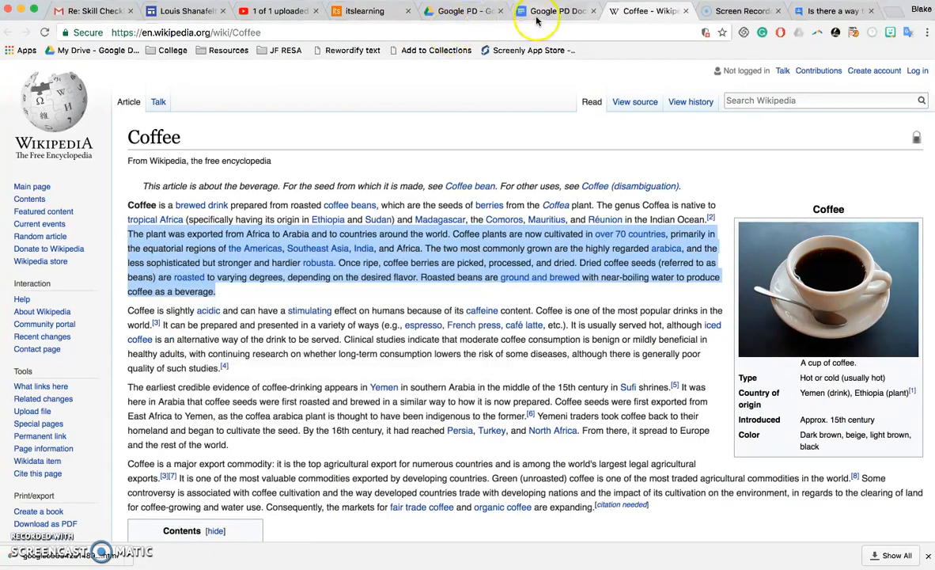
left_click(538, 11)
right_click(347, 436)
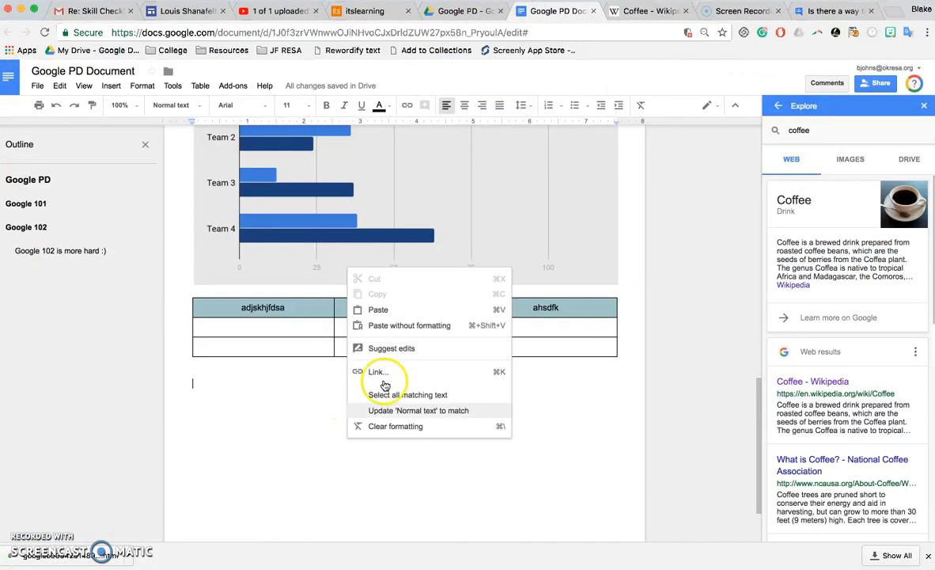
Paste the coffee paragraph below the table, cite Coffee - Wikipedia as an APA footnote, and open the NCA result.
left_click(378, 310)
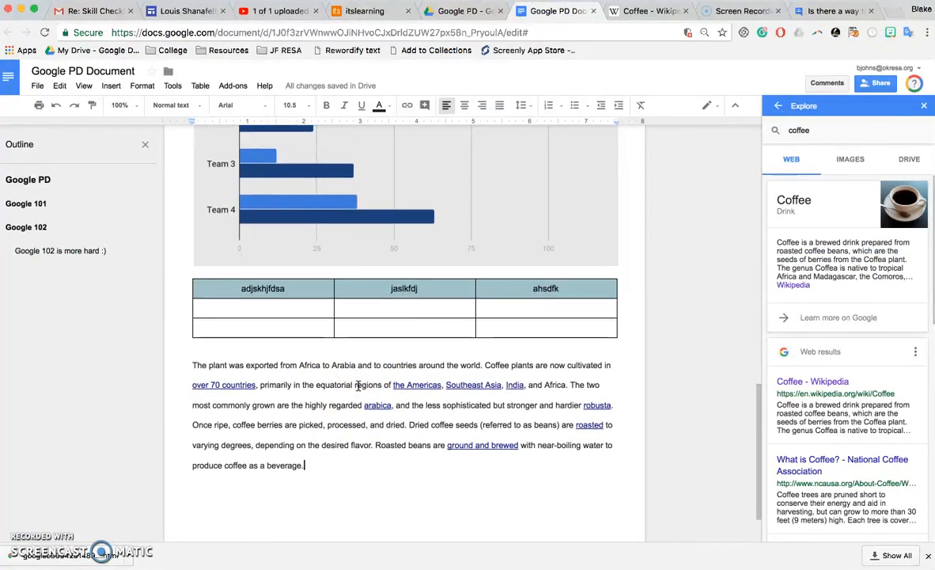
scroll(348, 388, "down", 2)
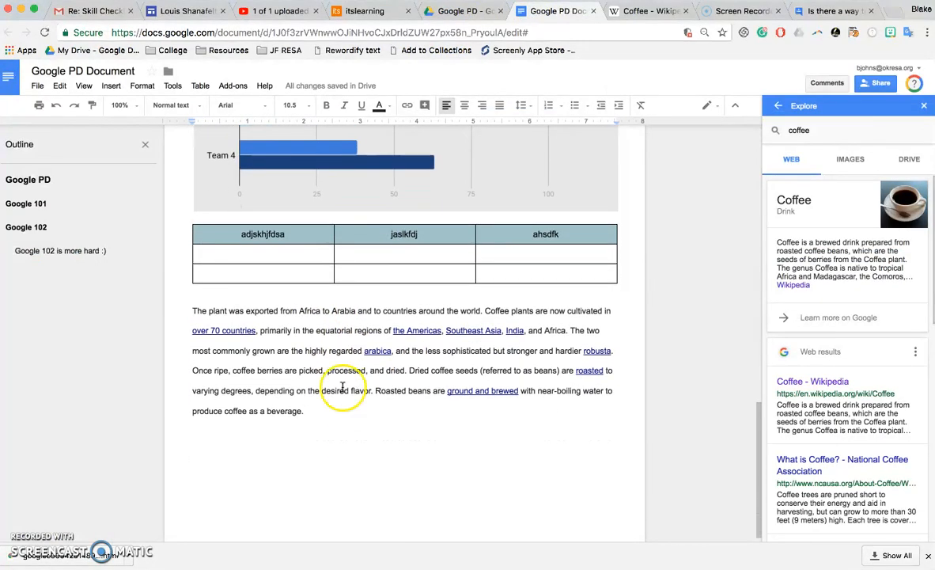
left_click(915, 351)
left_click(843, 409)
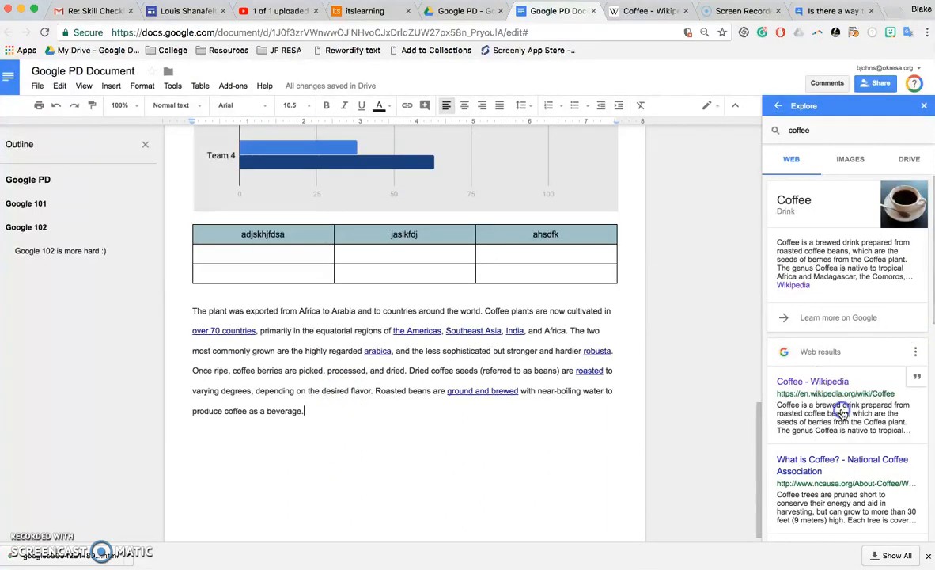
left_click(916, 378)
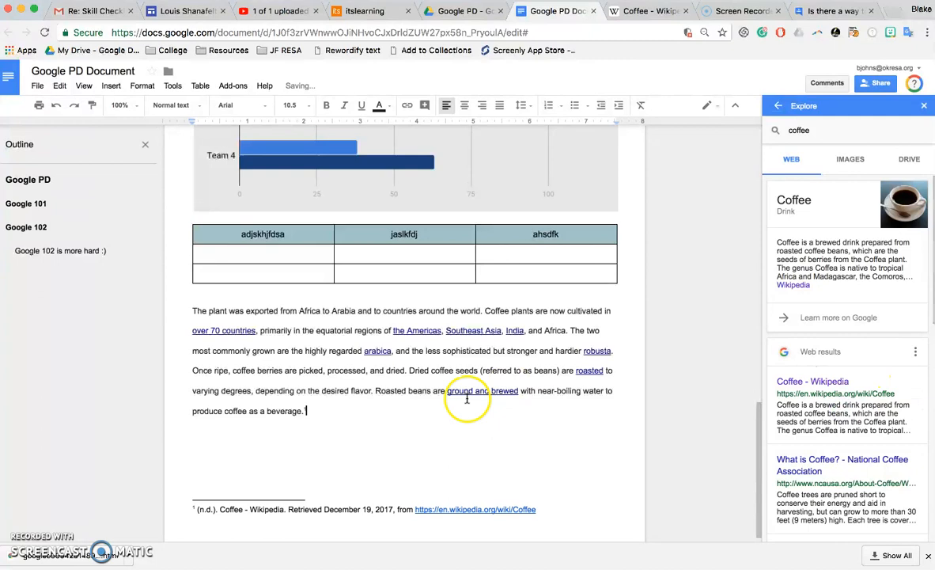
scroll(466, 398, "down", 1)
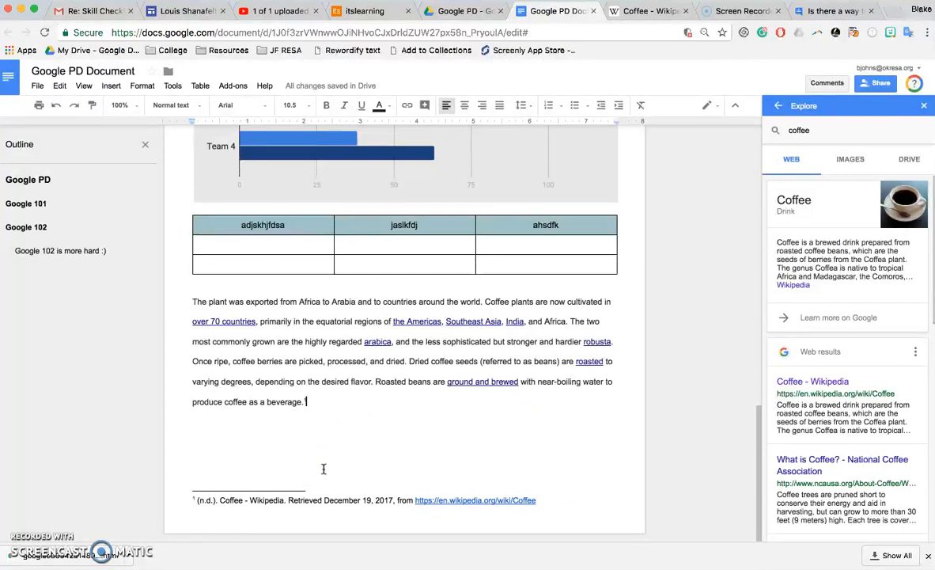
left_click(795, 462)
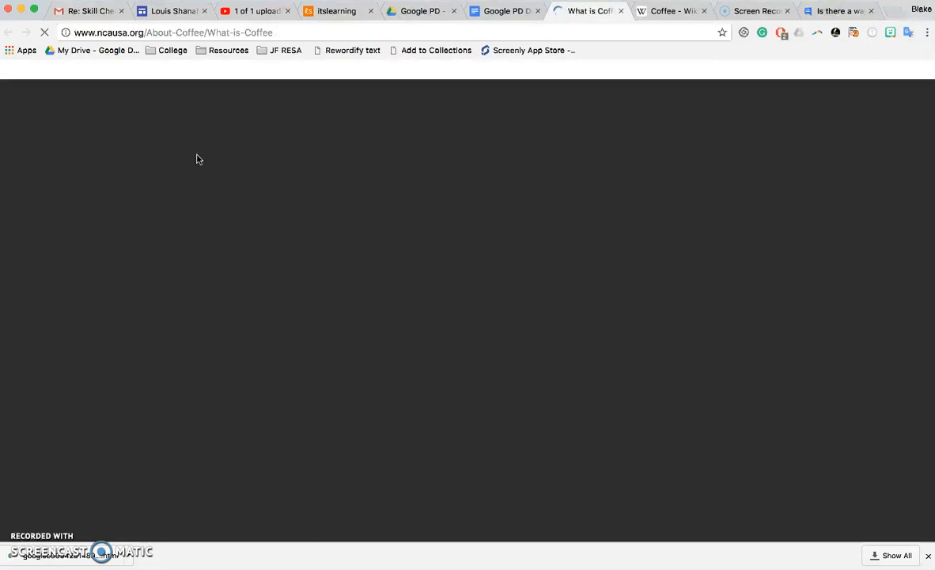
Copy the NCA page's first paragraph about coffee trees and return to the document.
scroll(227, 442, "down", 5)
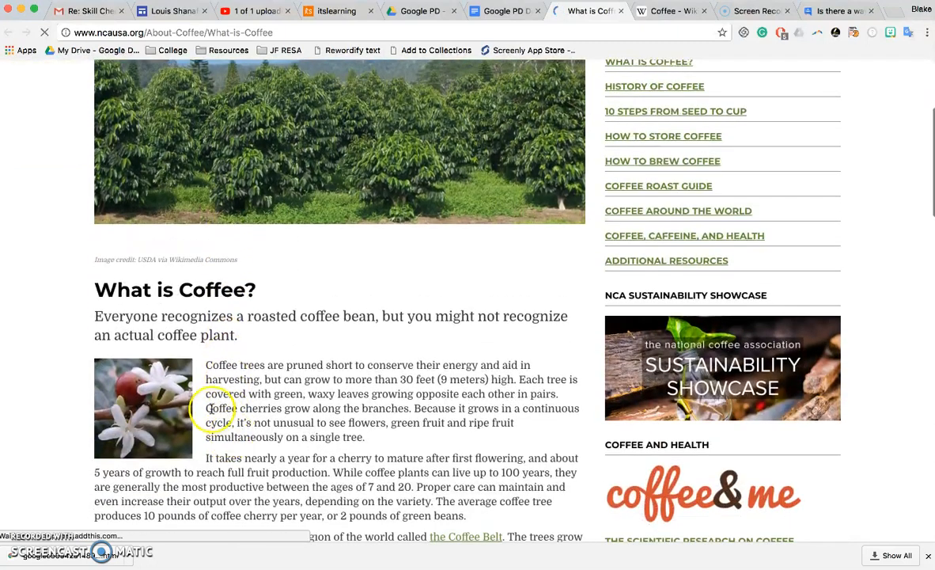
left_click_drag(368, 437, 218, 364)
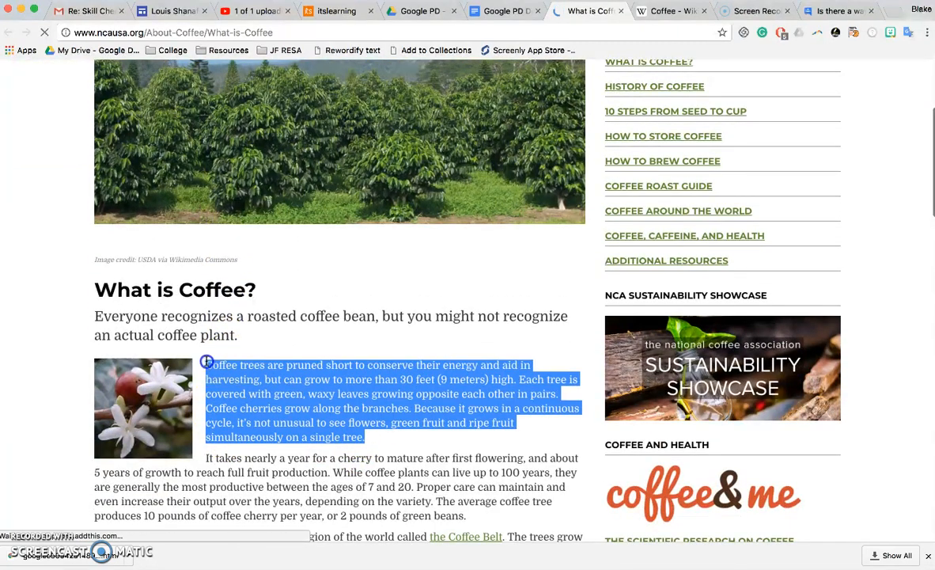
left_click(522, 10)
key("Return")
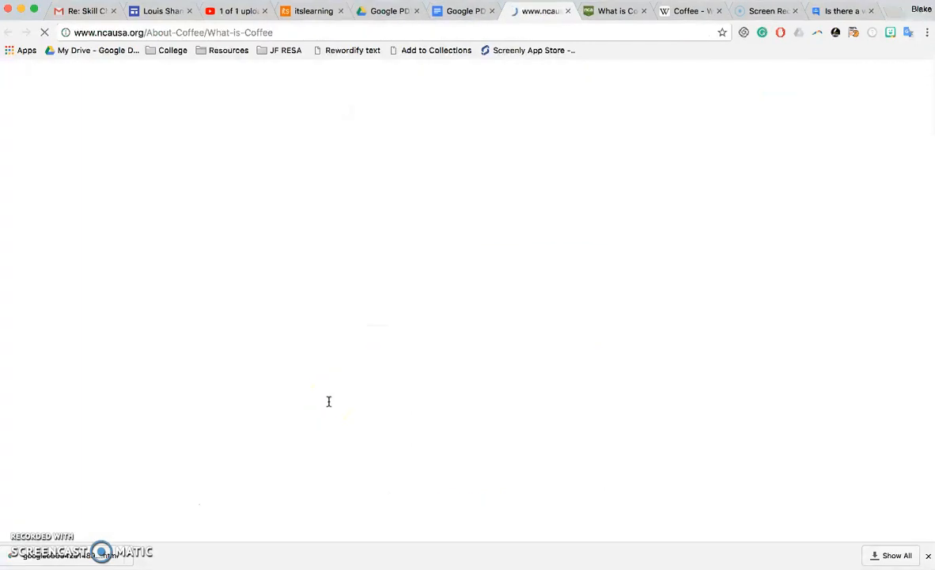
Paste the coffee-trees paragraph on a new line after the first one, then close the Explore panel.
left_click(480, 11)
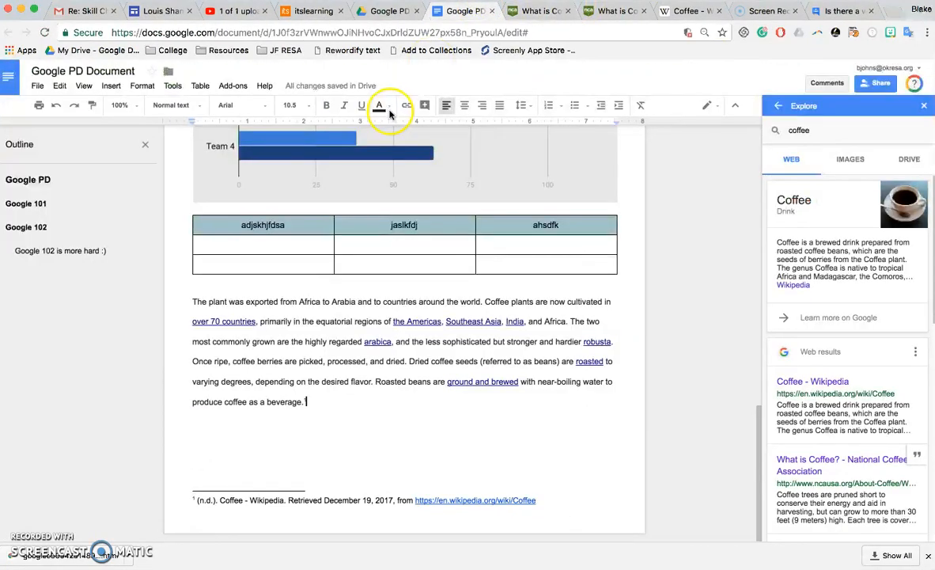
key("Return")
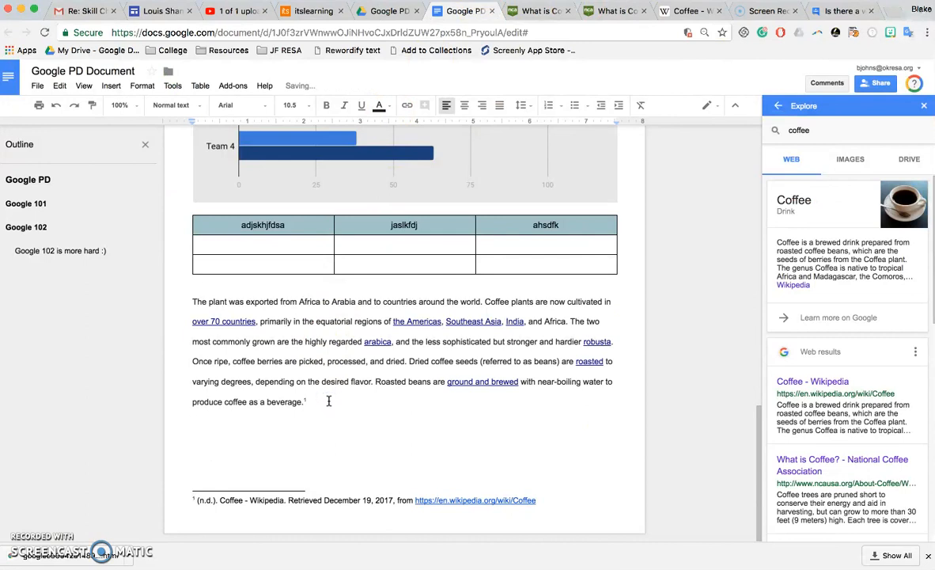
key("super+v")
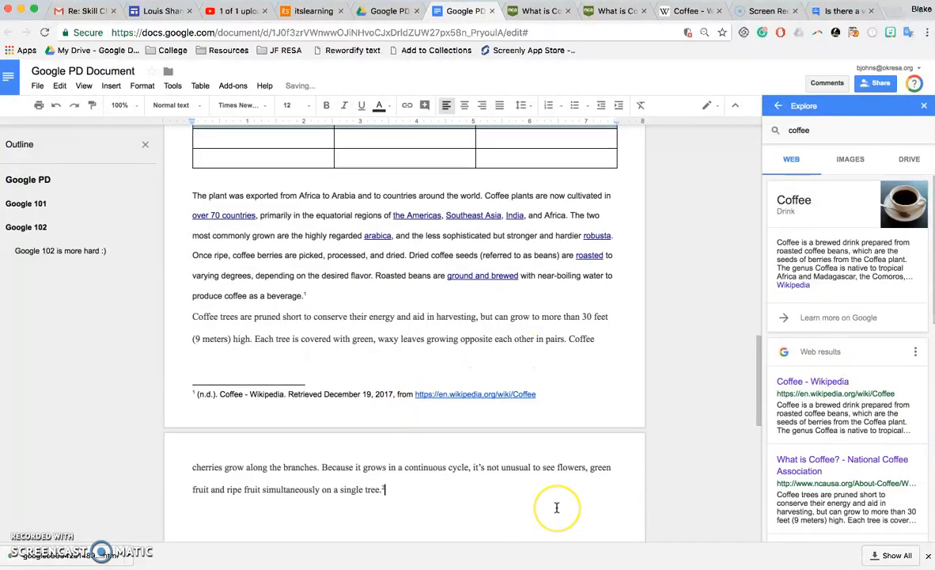
scroll(555, 507, "down", 10)
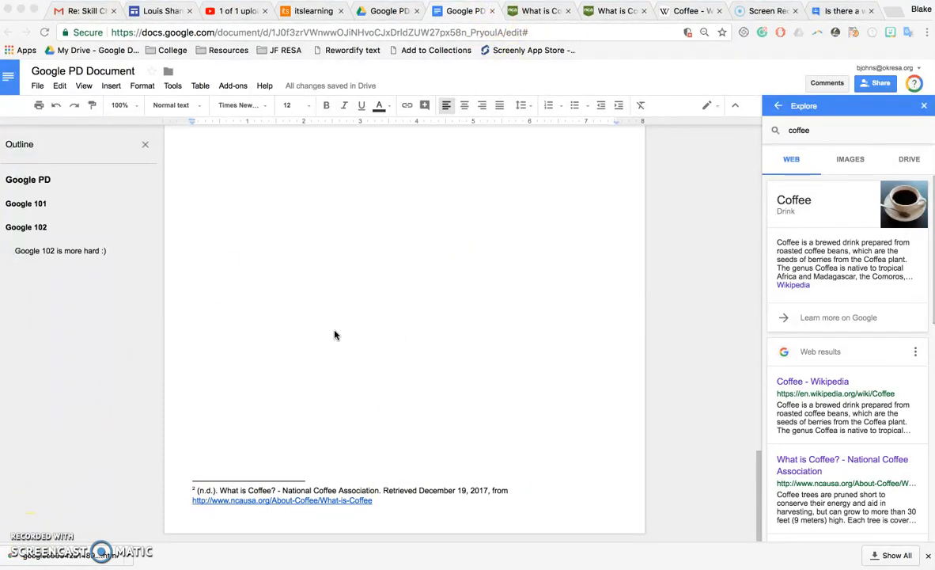
scroll(333, 334, "up", 6)
scroll(334, 332, "up", 15)
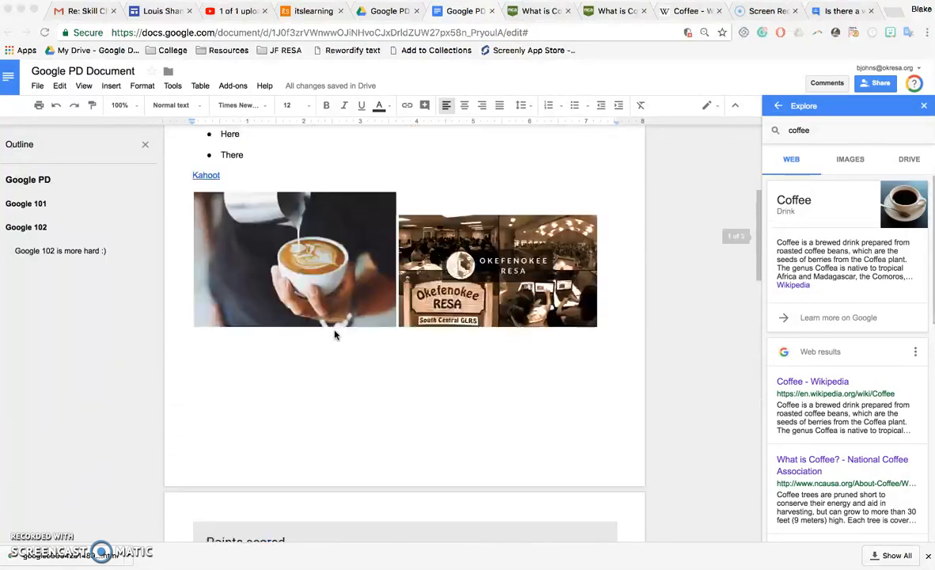
left_click(924, 106)
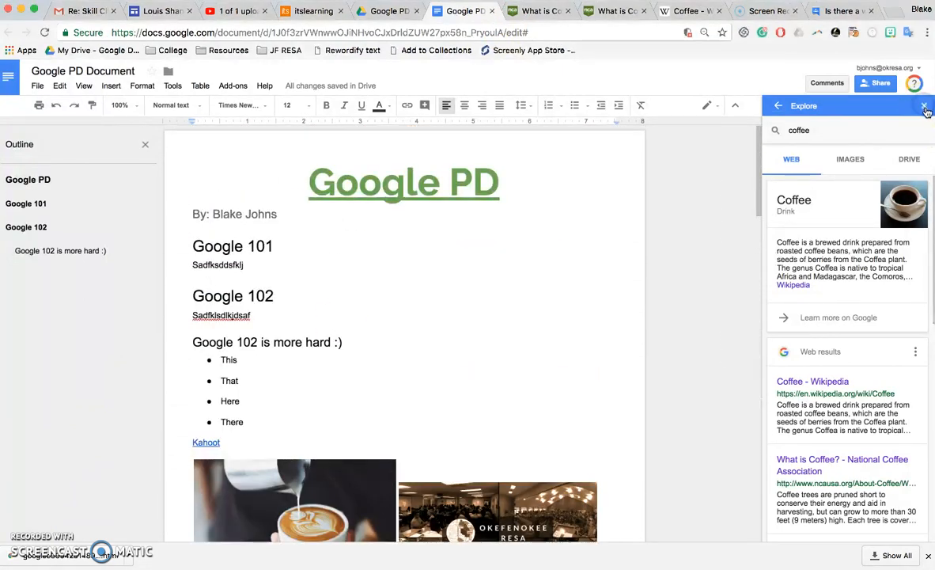
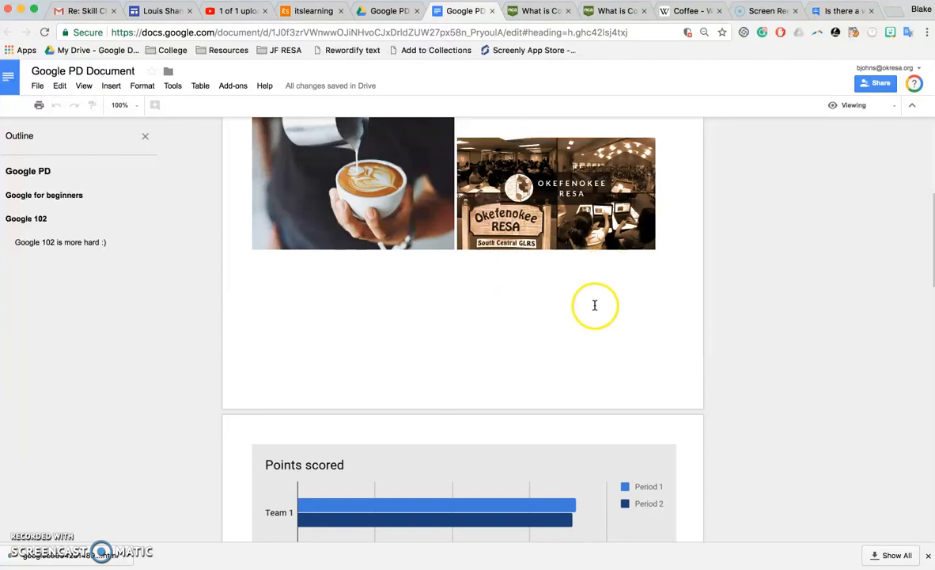
Scroll through the document to review the headings, images and Points scored chart.
scroll(599, 323, "down", 2)
scroll(599, 323, "up", 3)
scroll(599, 321, "up", 5)
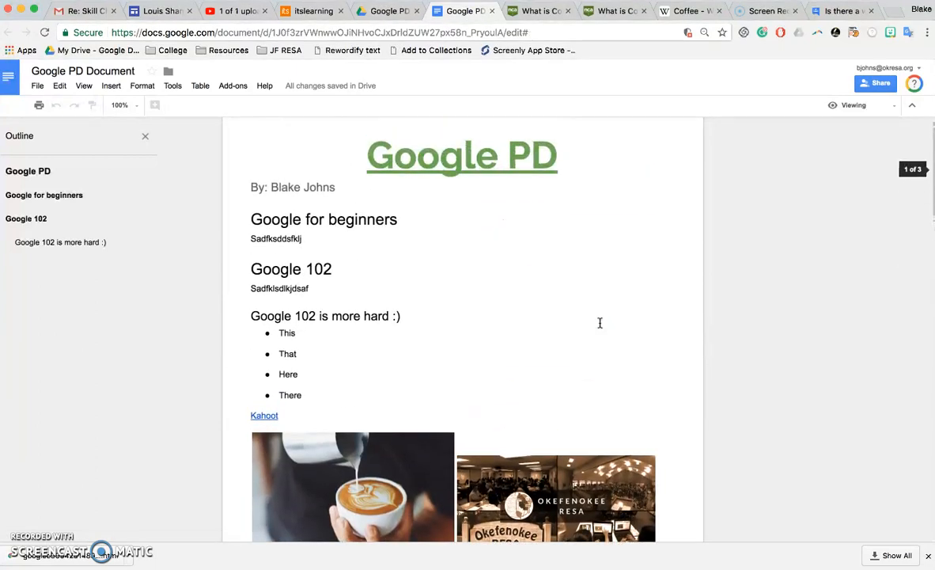
scroll(599, 321, "down", 5)
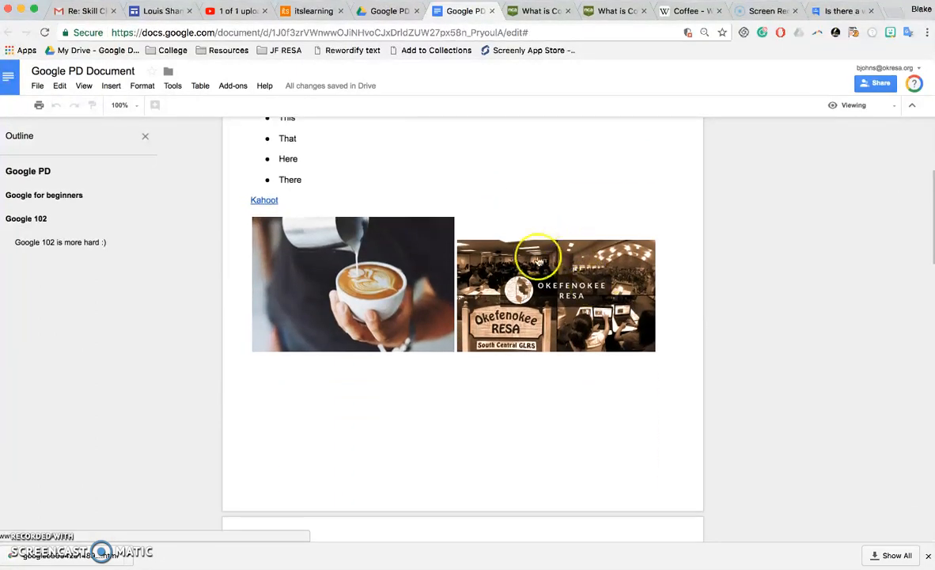
left_click(542, 294)
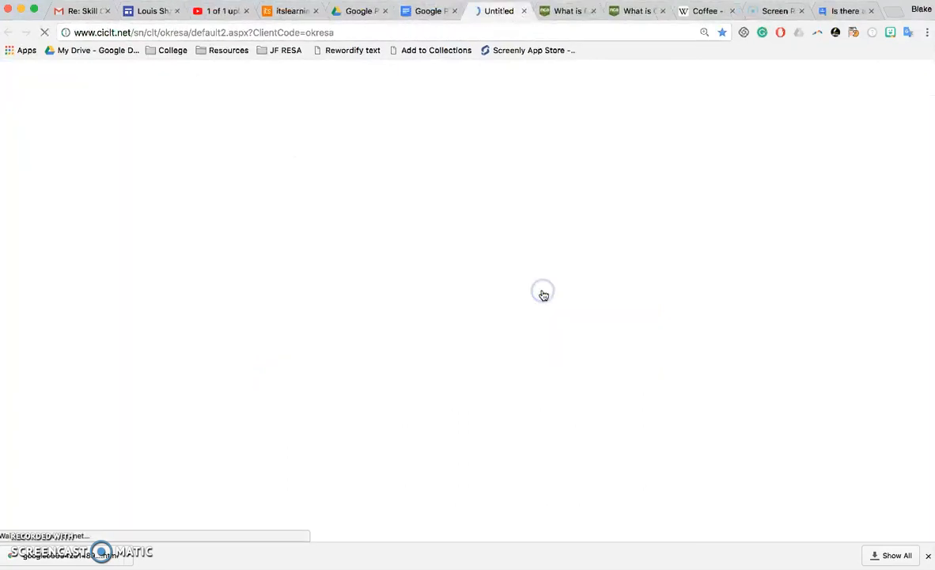
left_click(522, 11)
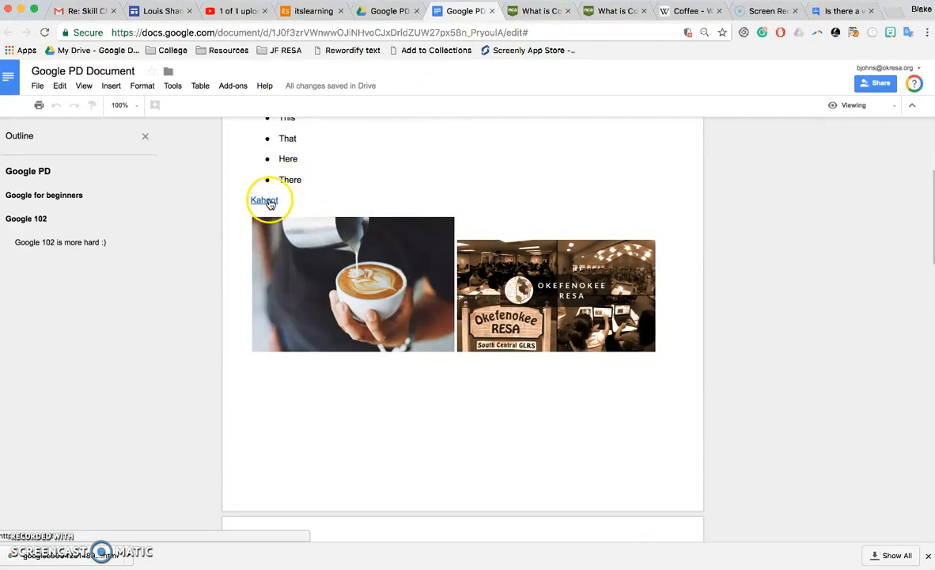
left_click(263, 199)
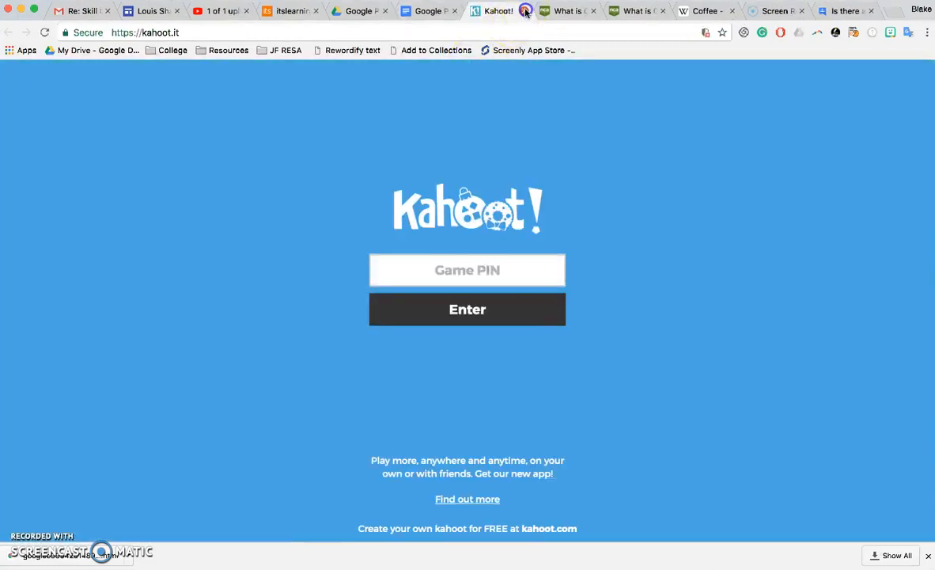
left_click(525, 13)
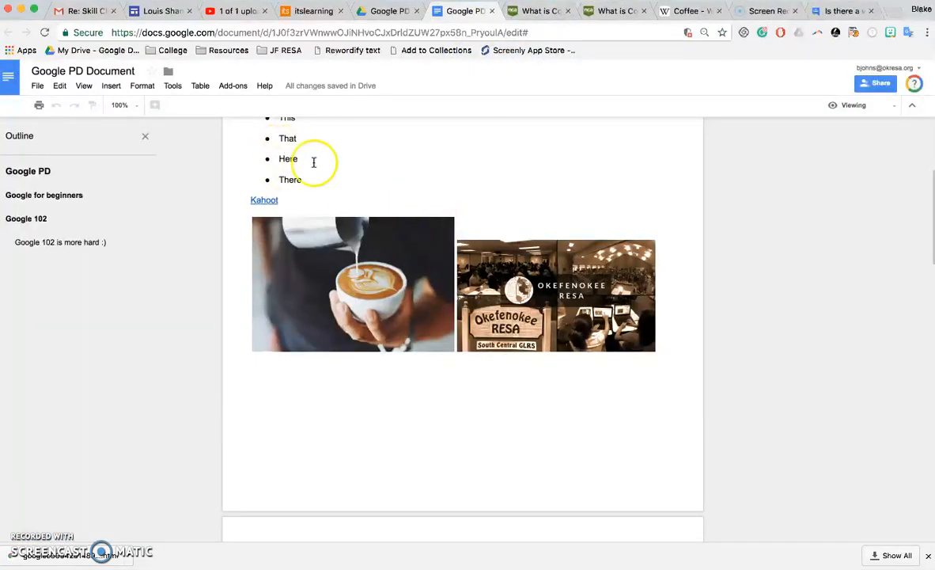
scroll(412, 259, "down", 5)
scroll(409, 263, "up", 2)
scroll(409, 264, "up", 10)
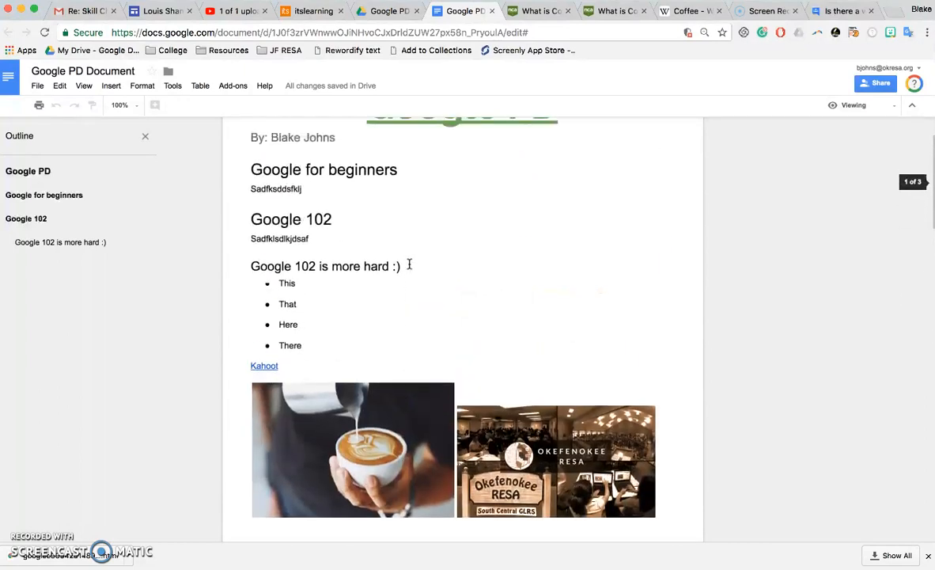
Switch the document to Editing mode and briefly view the comment history.
left_click(900, 106)
left_click(868, 124)
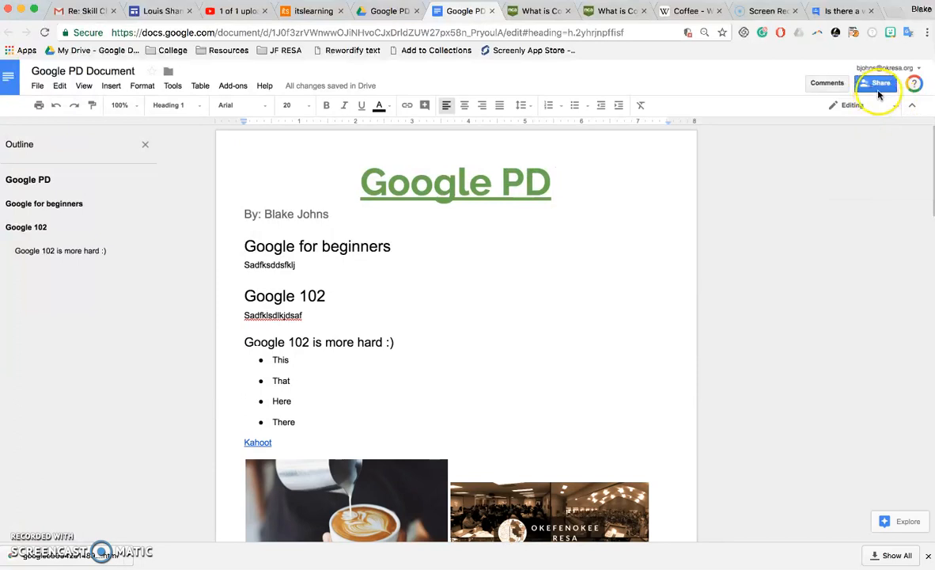
left_click(829, 85)
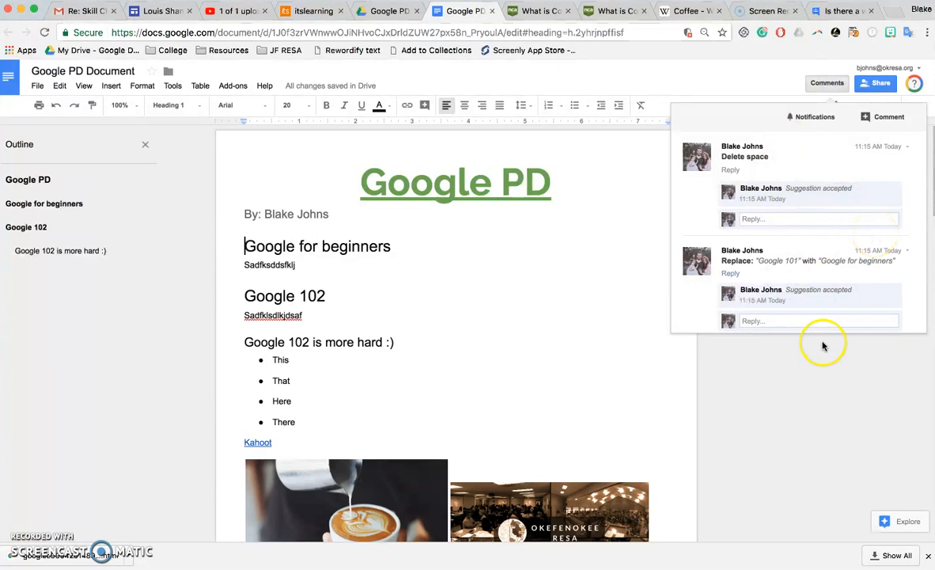
left_click(804, 389)
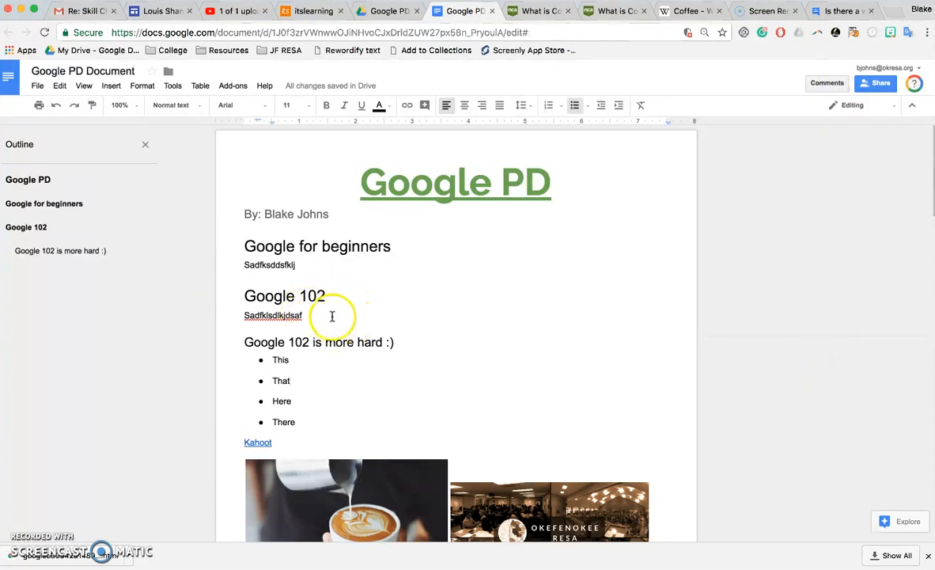
Add the comment 'Thats funy' to the heading 'Google 102 is more hard :)'.
left_click_drag(396, 344, 224, 330)
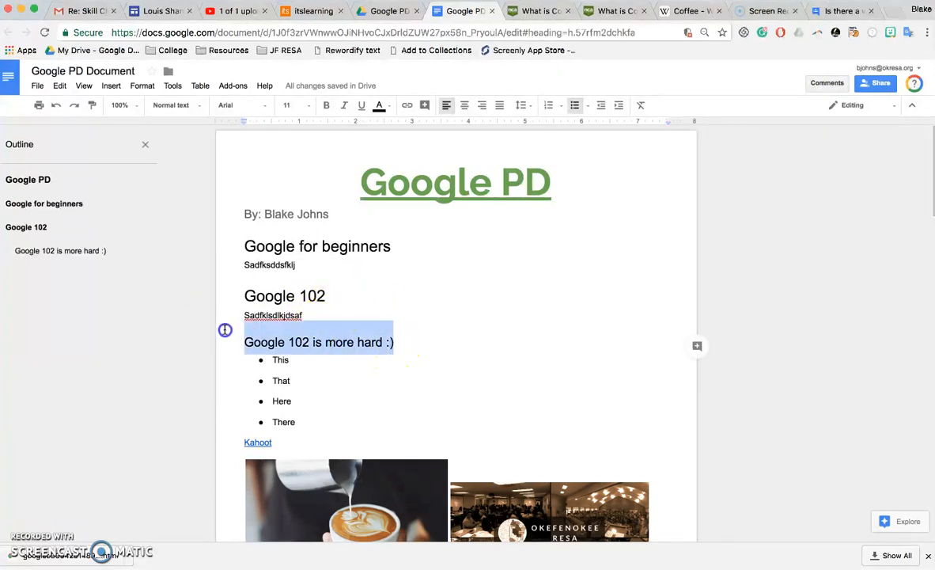
left_click(698, 346)
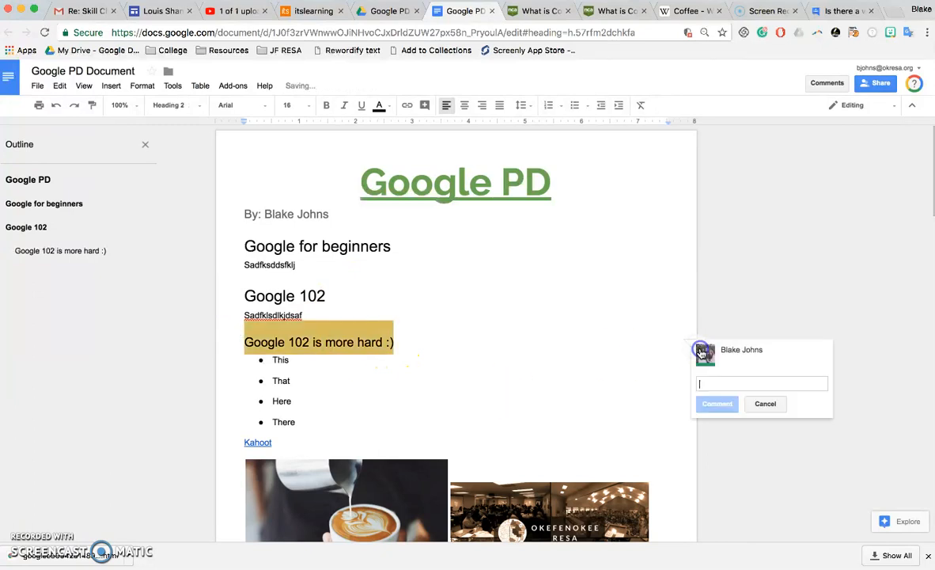
type("Thats funy")
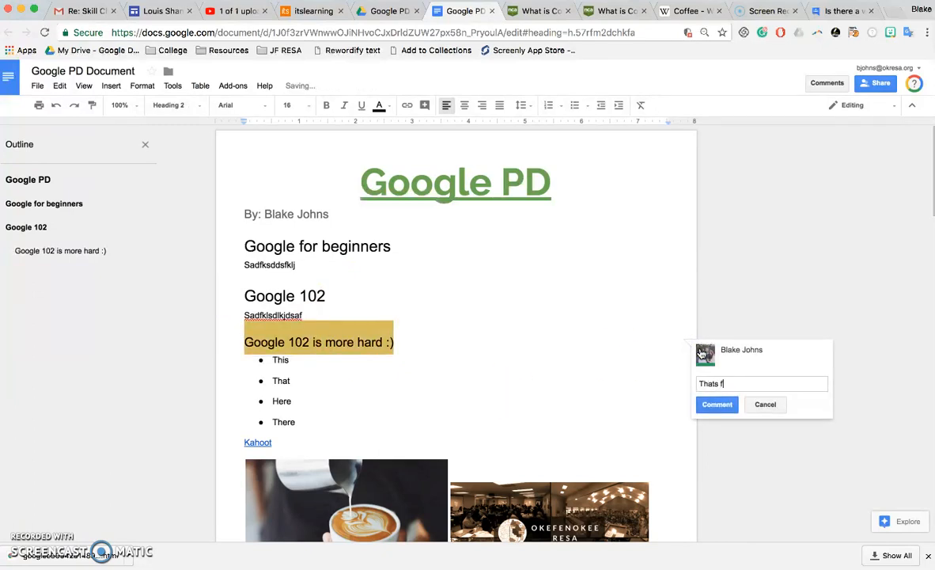
left_click(717, 405)
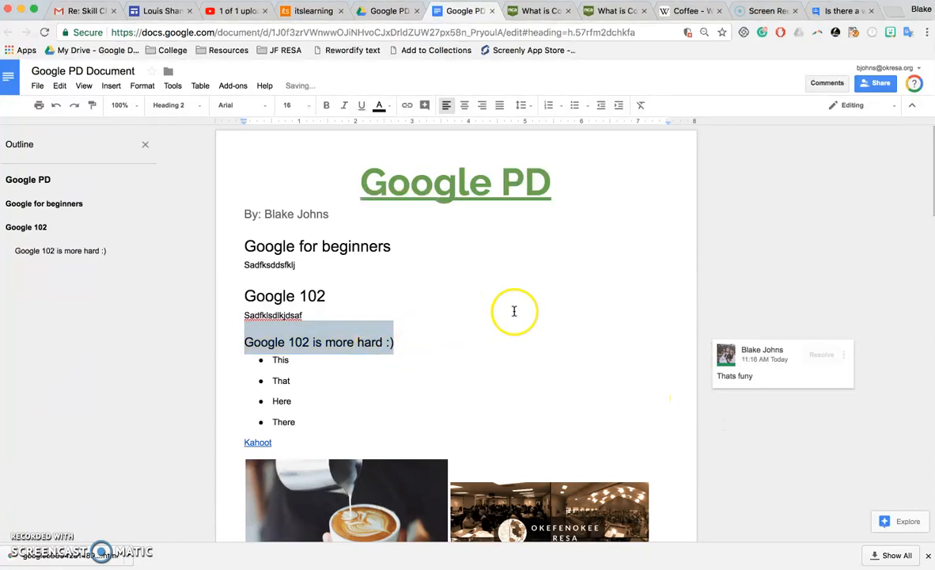
left_click(467, 310)
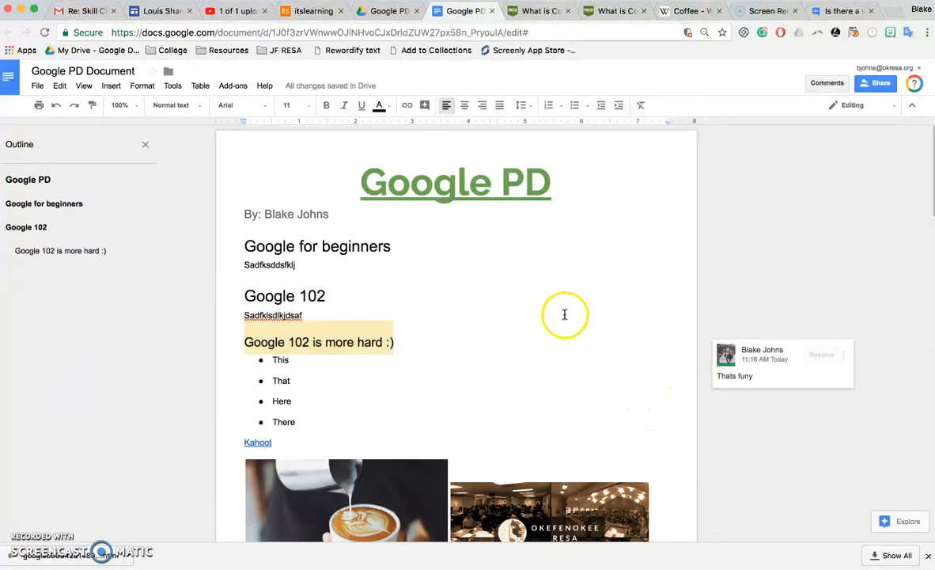
left_click(854, 105)
left_click(847, 162)
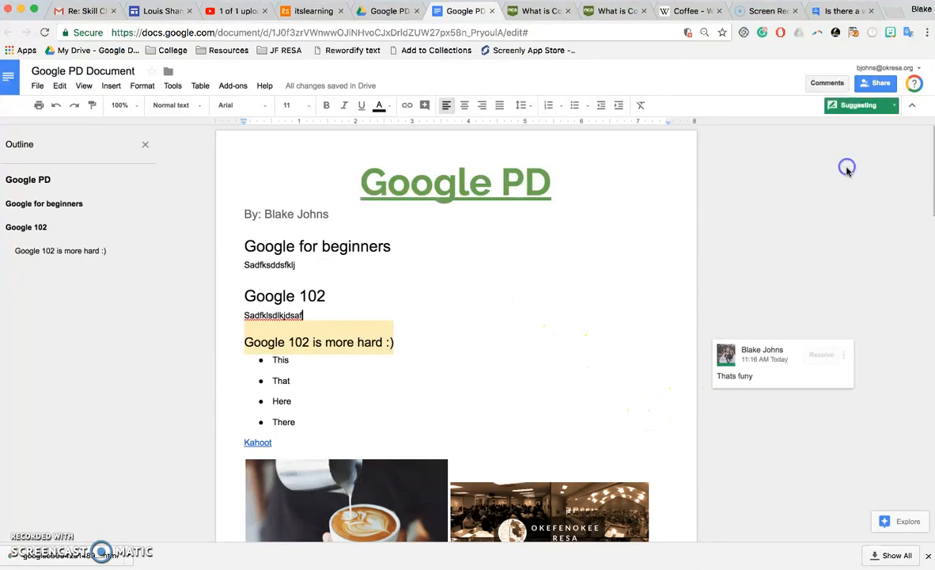
left_click(862, 103)
left_click(837, 177)
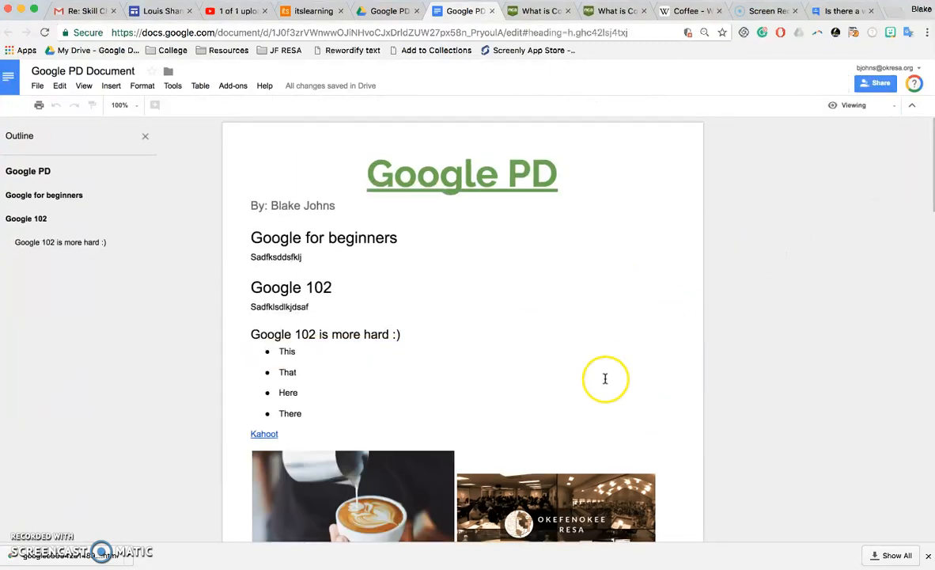
left_click(378, 334)
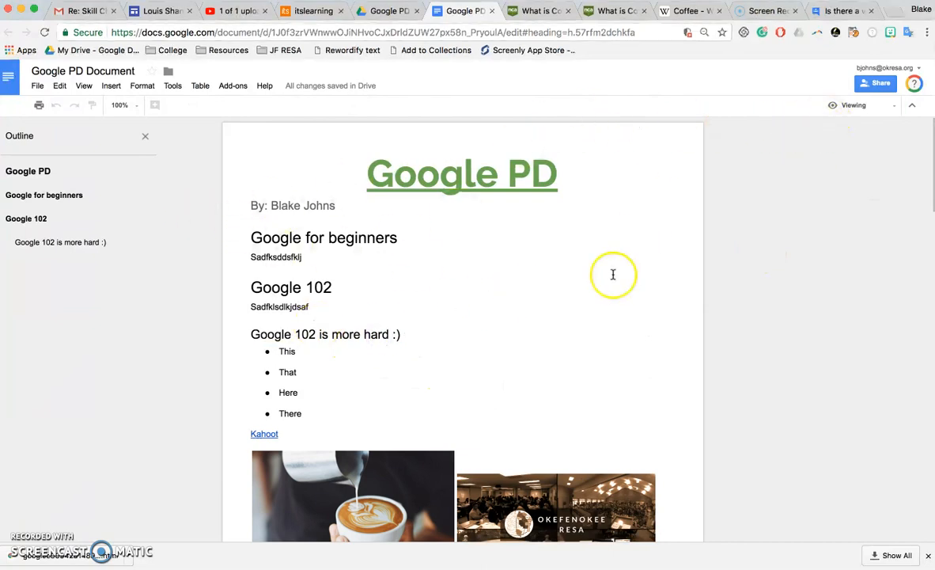
left_click(867, 104)
left_click(860, 129)
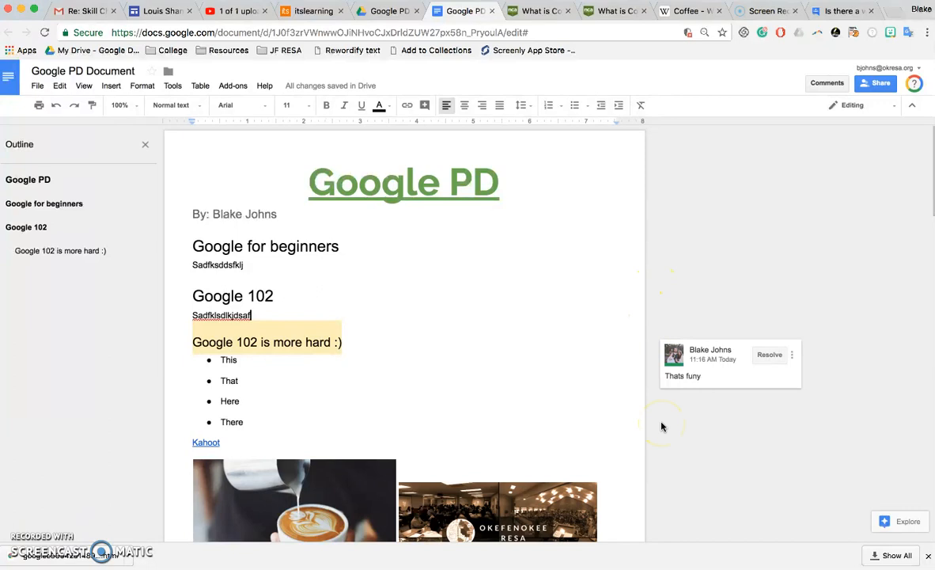
Post the reply 'Fixed' under the heading's comment.
left_click(766, 360)
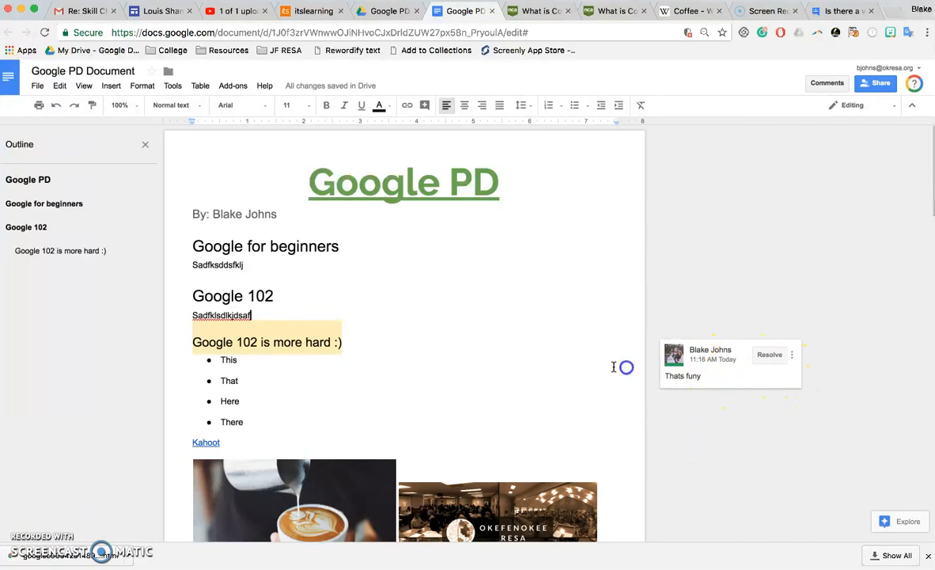
left_click(386, 356)
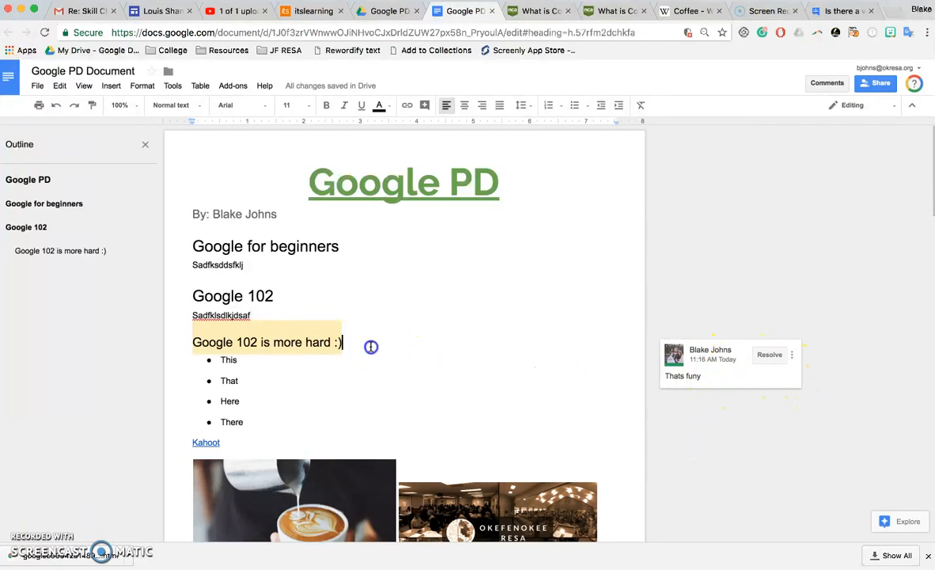
left_click(792, 356)
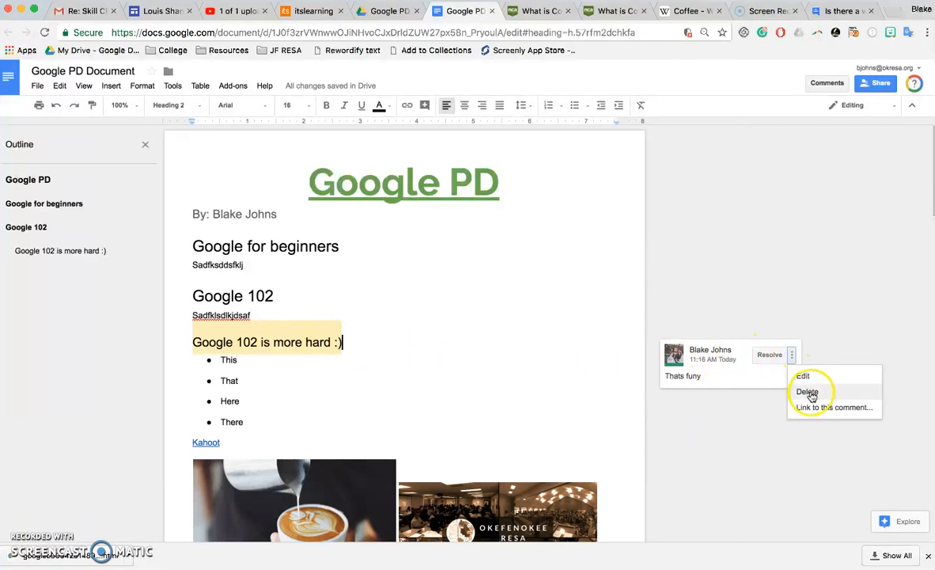
left_click(803, 376)
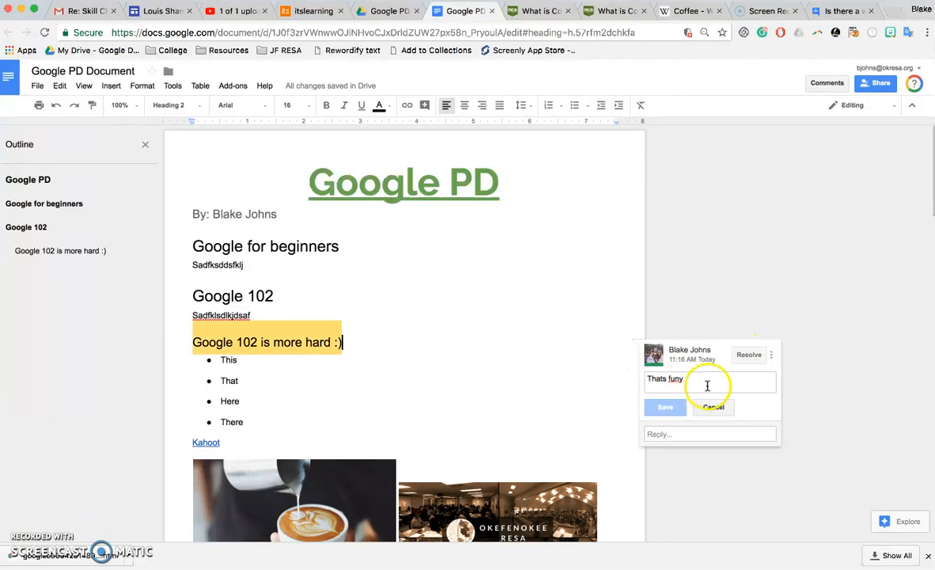
left_click(685, 433)
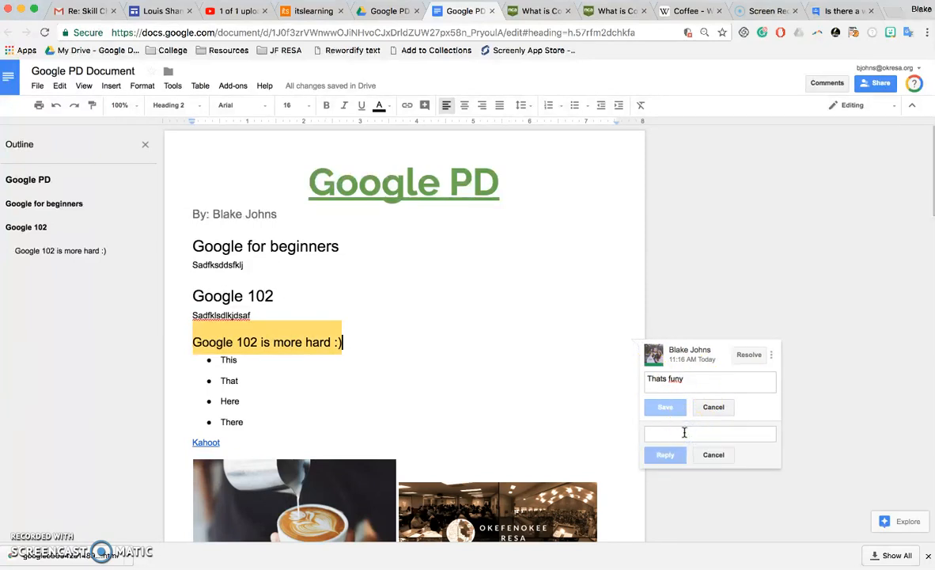
type("Fixed")
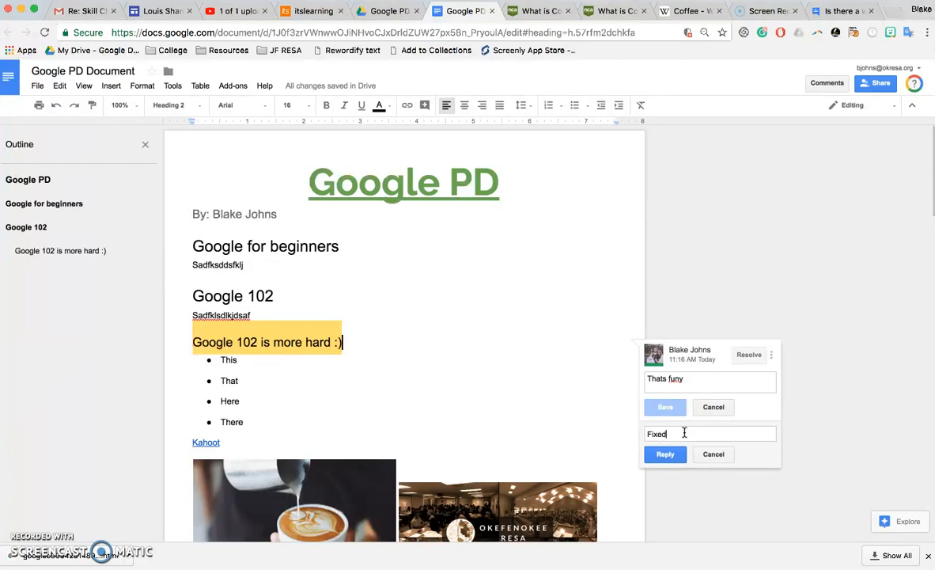
left_click(665, 456)
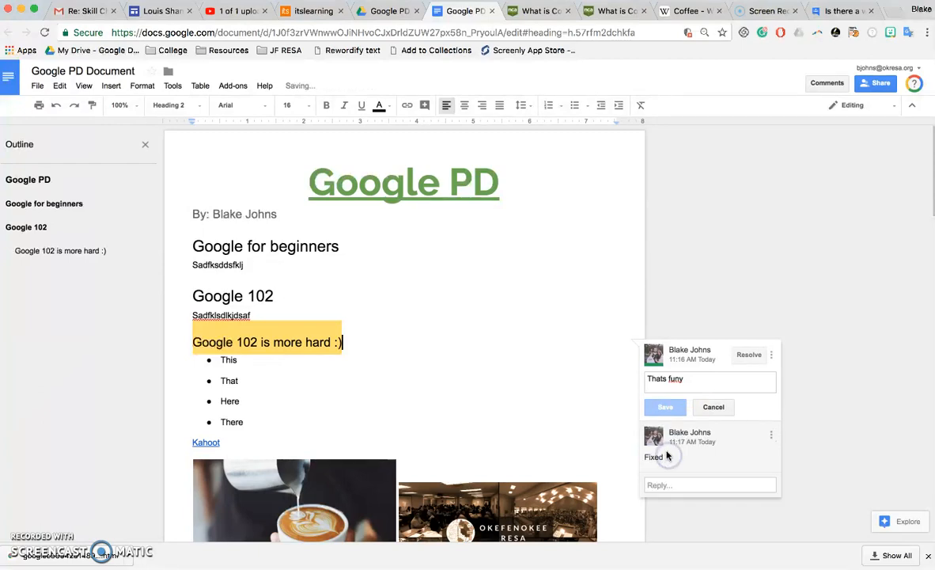
Start correcting the comment text from 'funy' to 'Thats funny'.
left_click(693, 383)
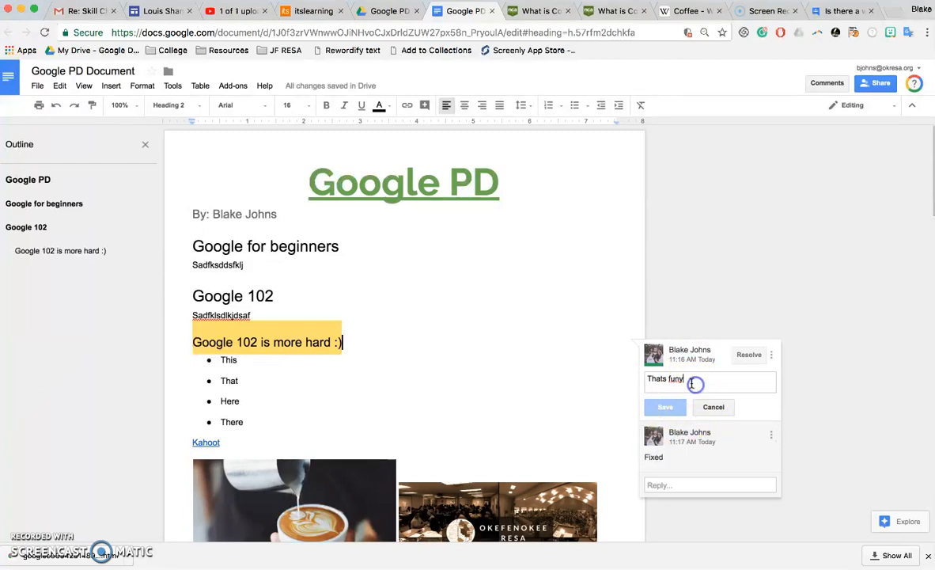
left_click(783, 406)
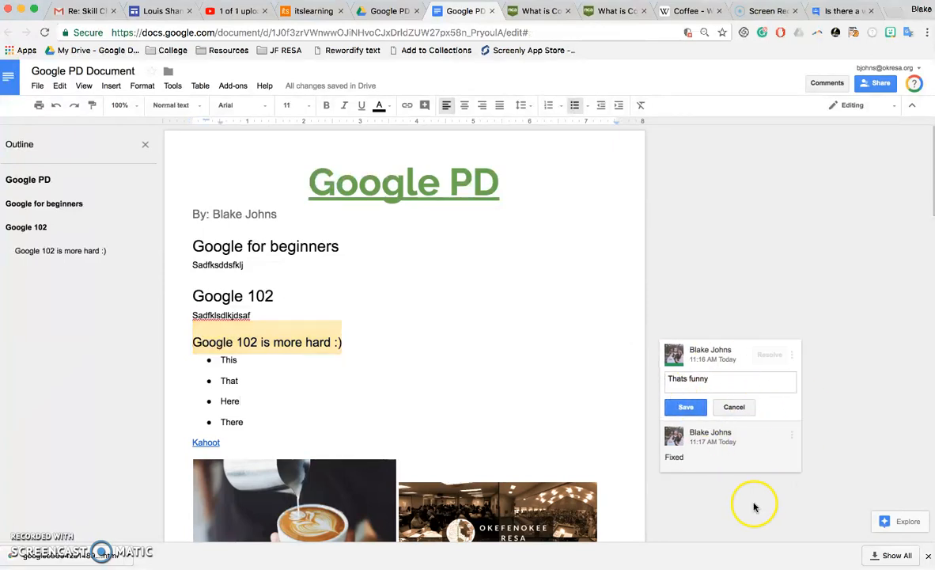
left_click(793, 433)
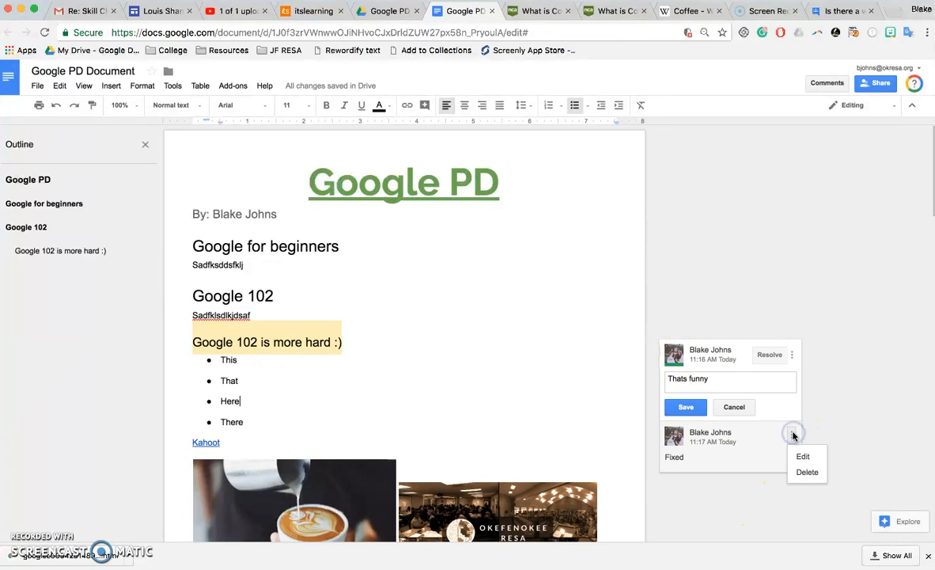
left_click(792, 354)
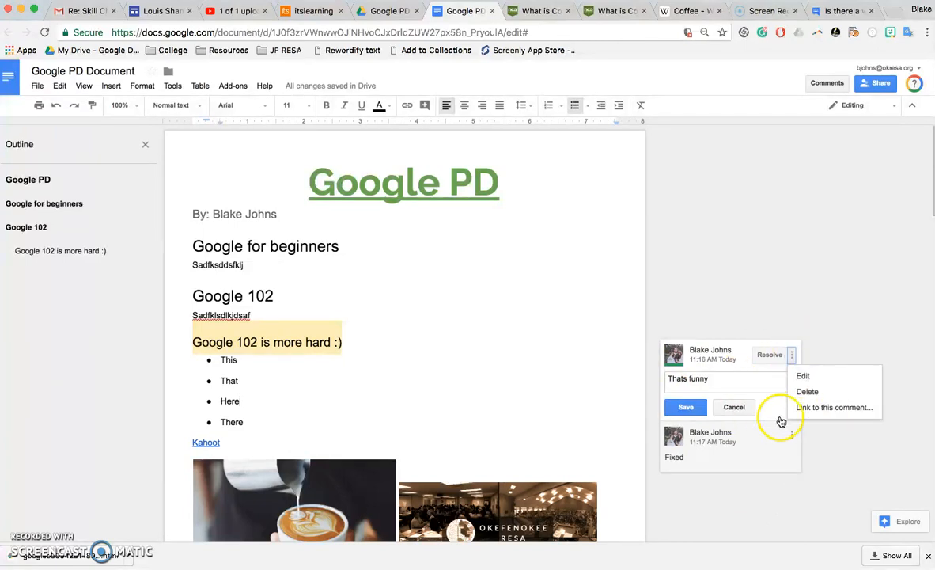
Copy the link to the 'Thats funny' comment and open a new browser tab.
left_click(822, 410)
left_click(389, 322)
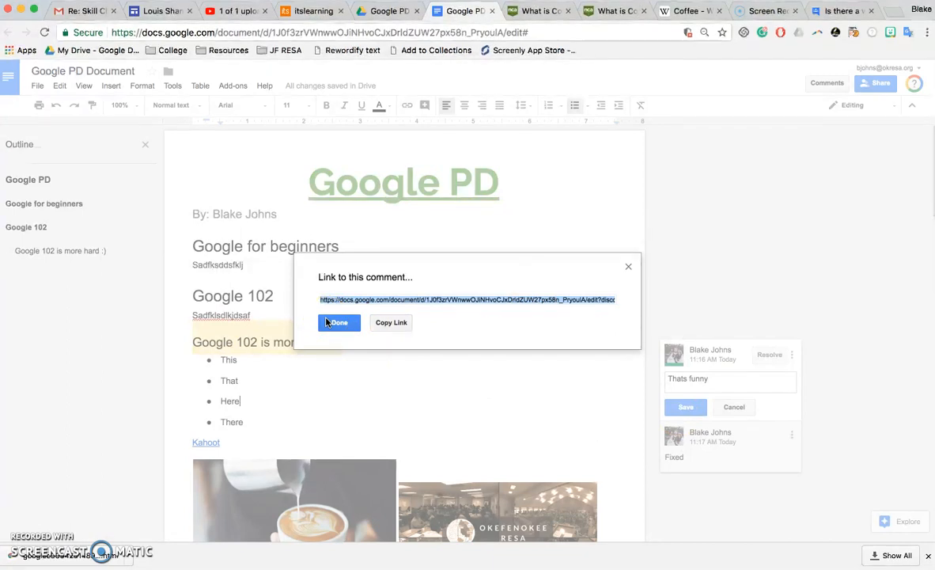
left_click(344, 348)
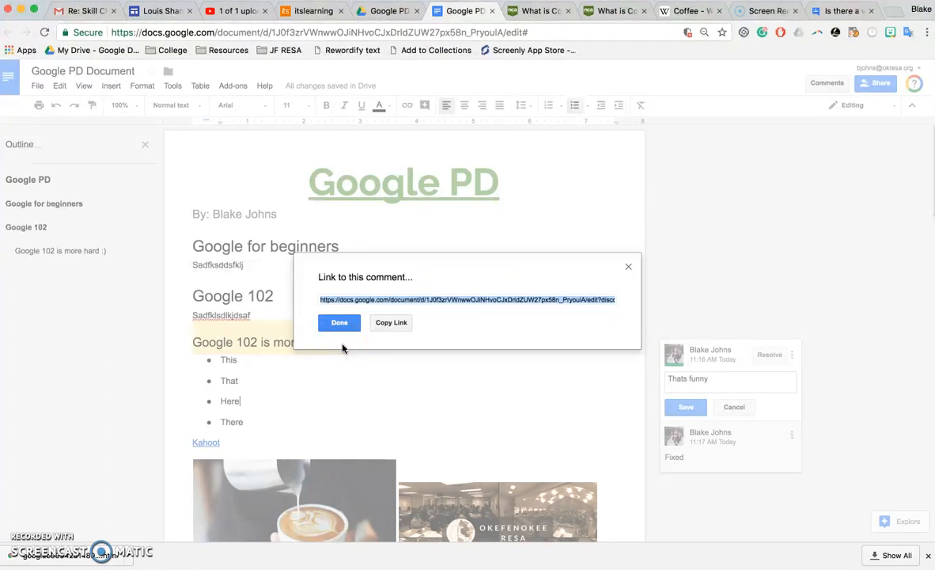
left_click(385, 323)
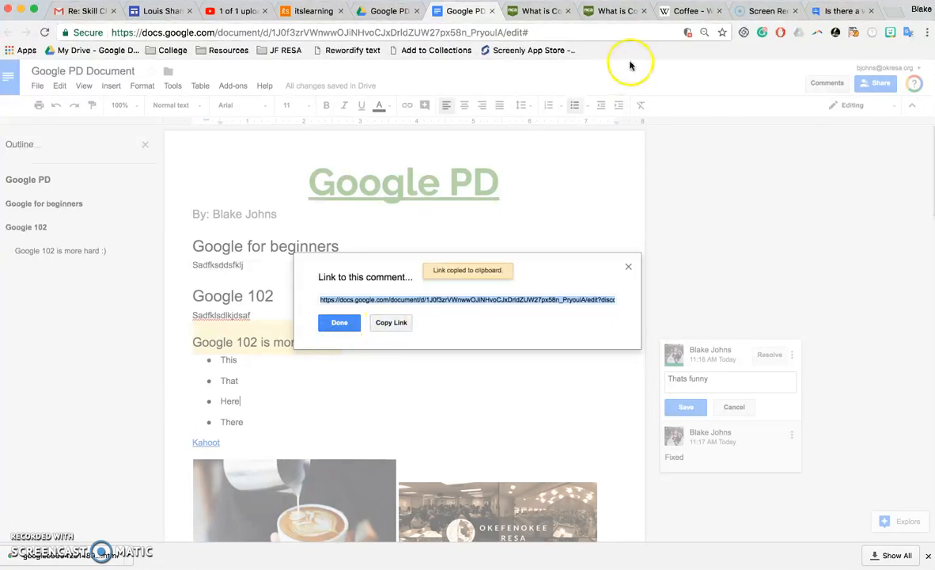
left_click(628, 267)
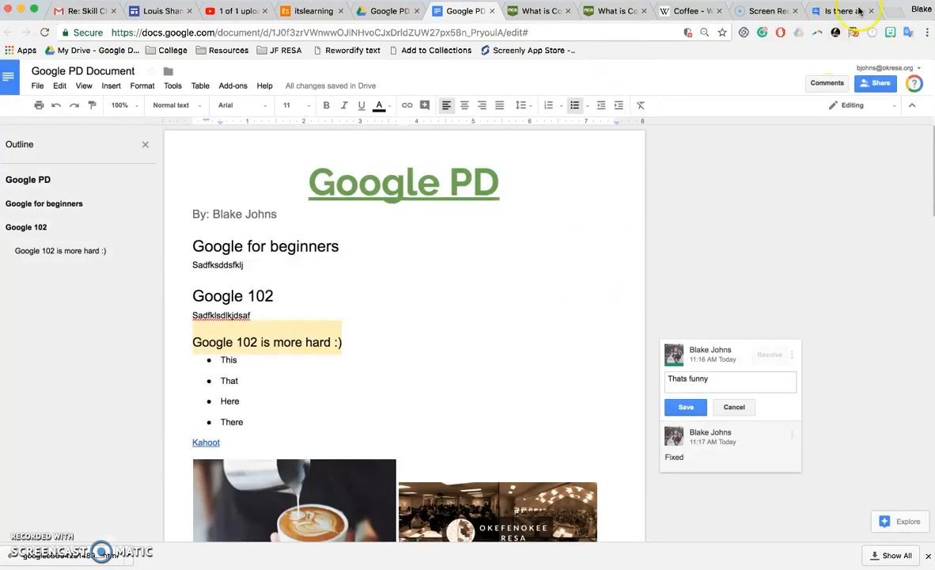
left_click(886, 11)
Paste the copied comment link into the address bar and load it.
key("super+v")
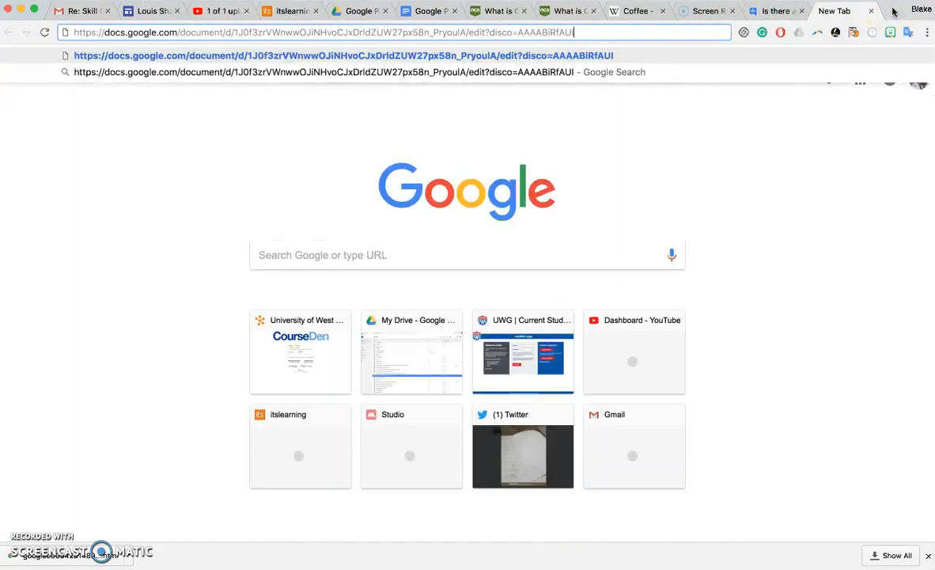
key("Return")
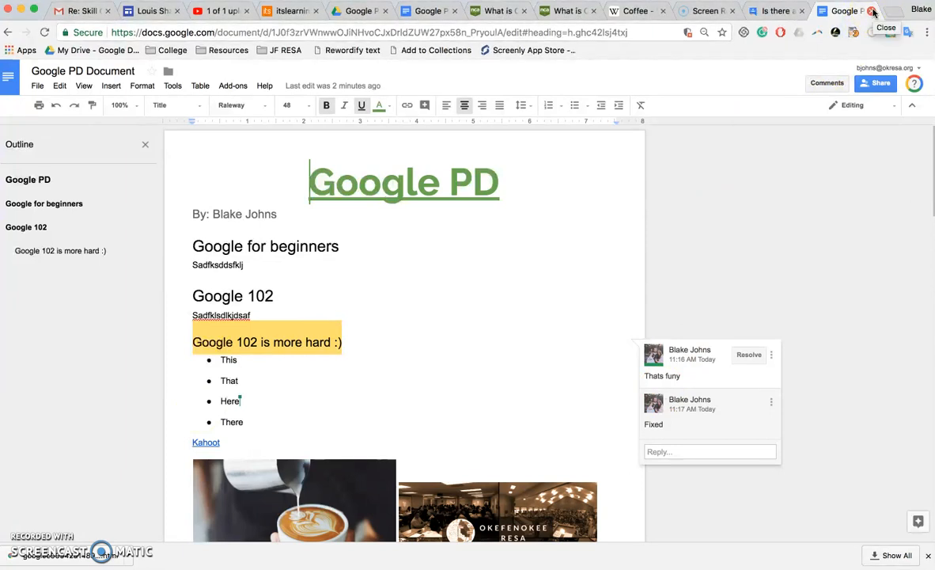
Turn on a shareable link for Okefenokee RESA and show the full link-sharing options.
left_click(875, 85)
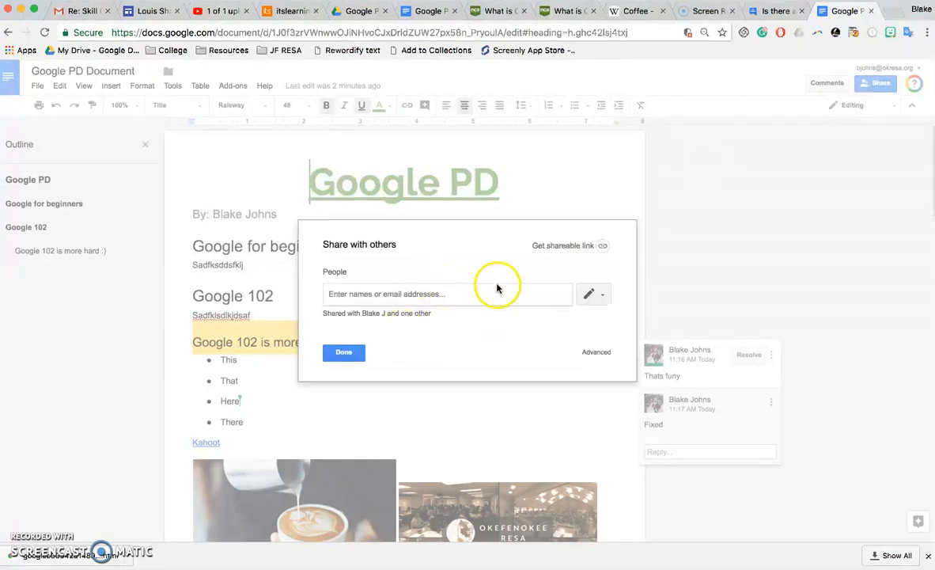
left_click(603, 246)
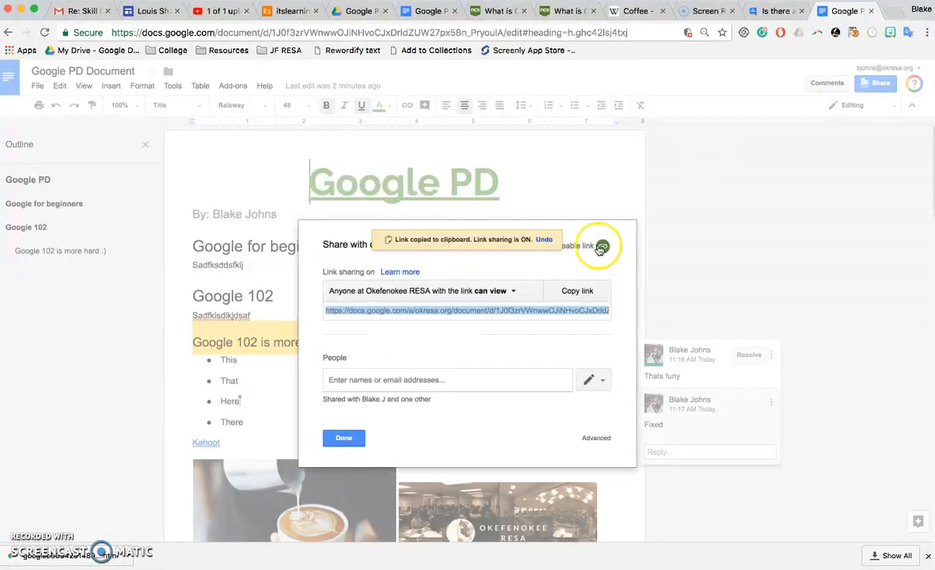
left_click(491, 292)
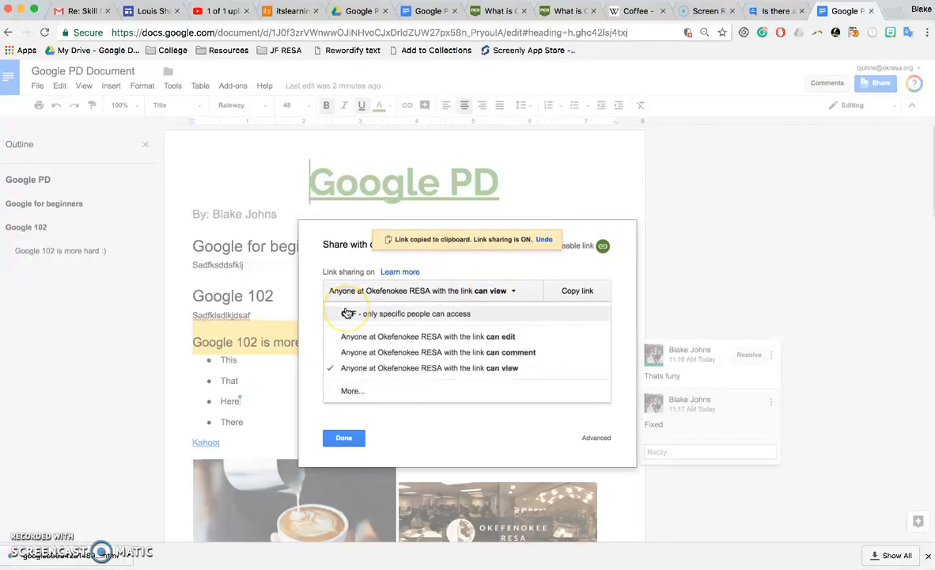
left_click(355, 391)
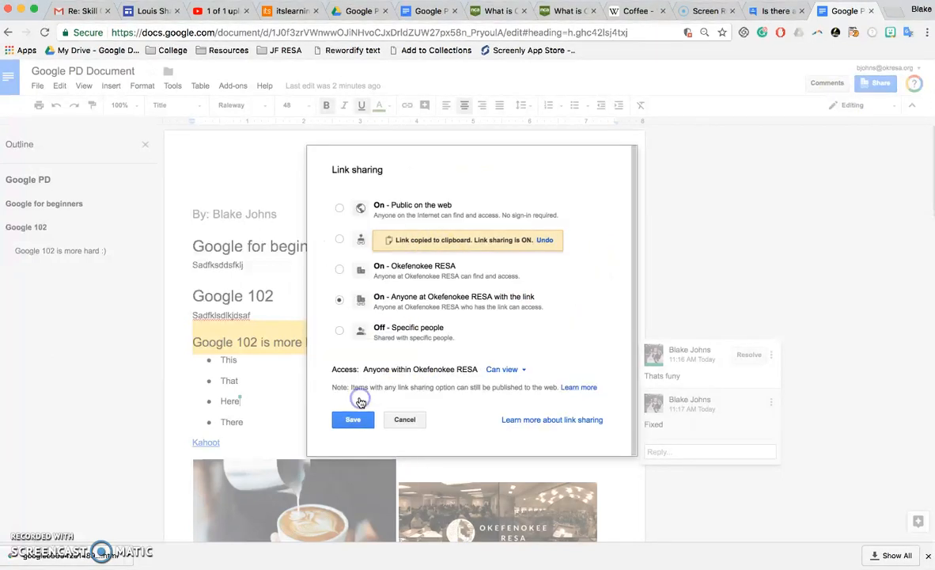
Compare the link-sharing options: anyone with the link, Okefenokee RESA, public on the web, off.
left_click(556, 237)
left_click(546, 242)
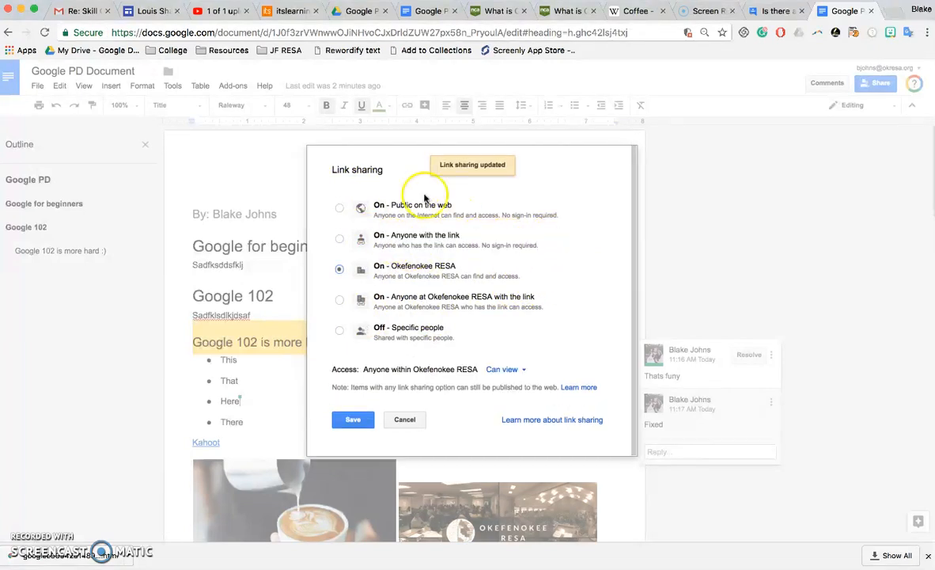
left_click(339, 241)
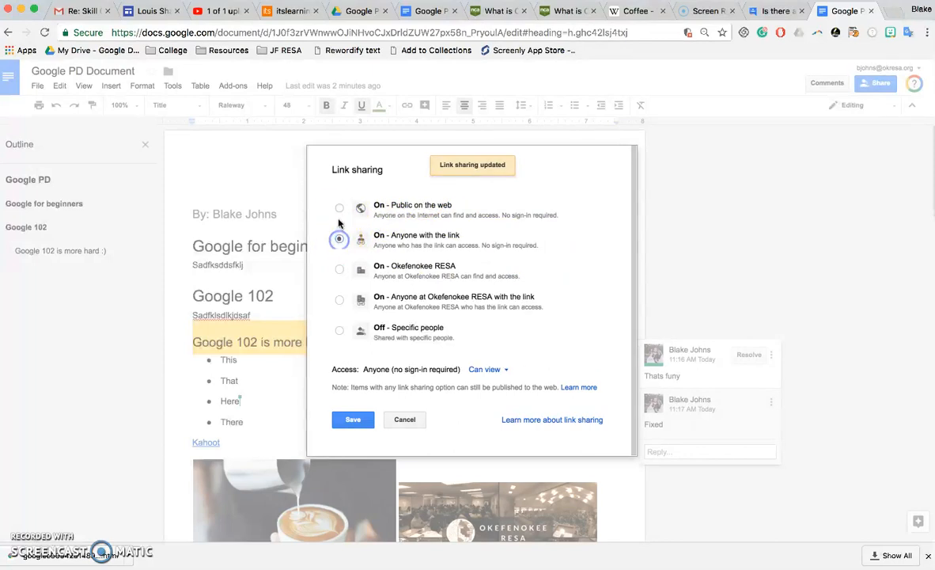
left_click(339, 268)
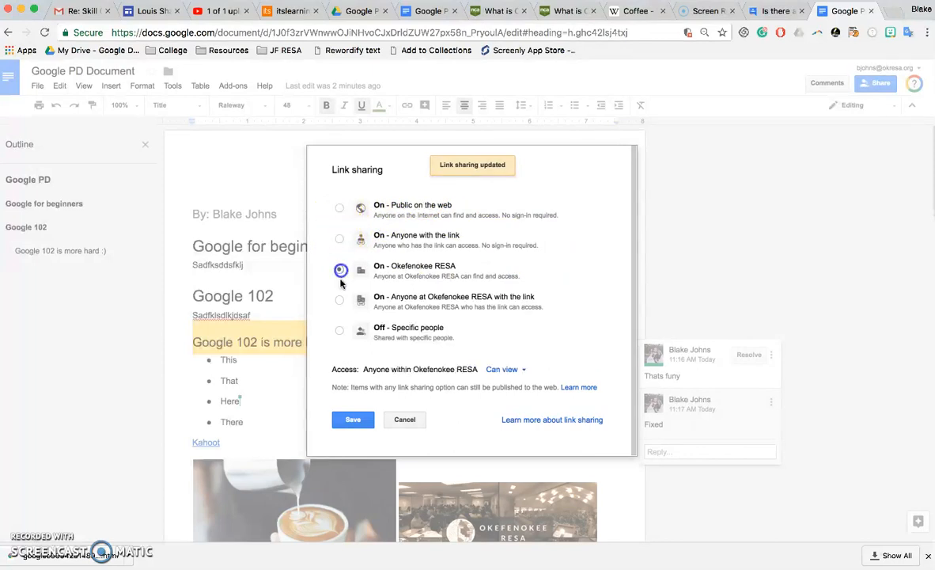
left_click(339, 301)
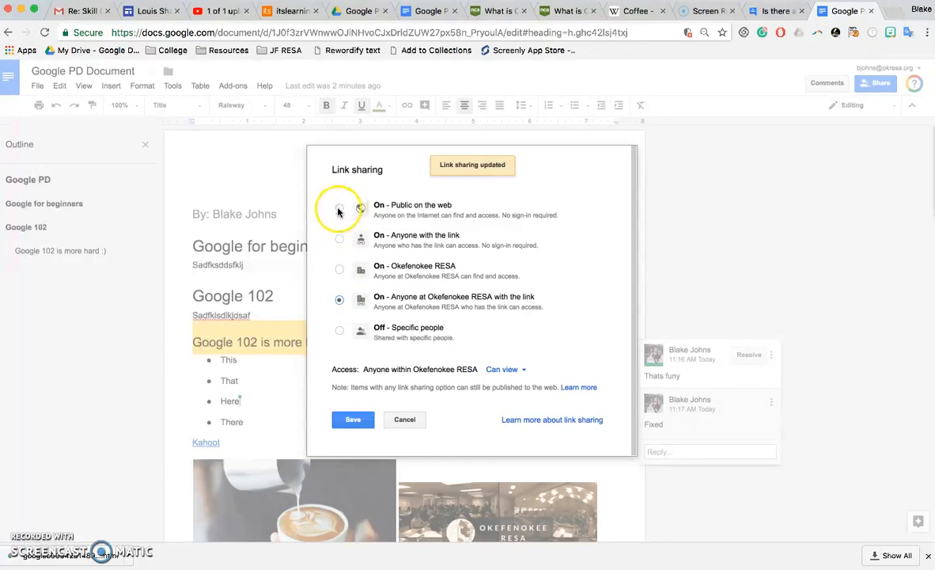
left_click(337, 209)
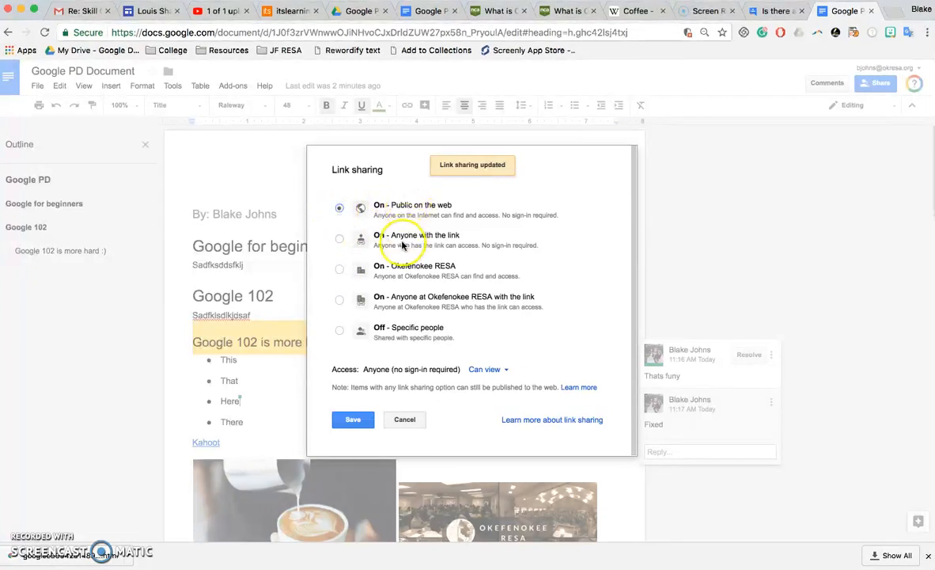
left_click(403, 269)
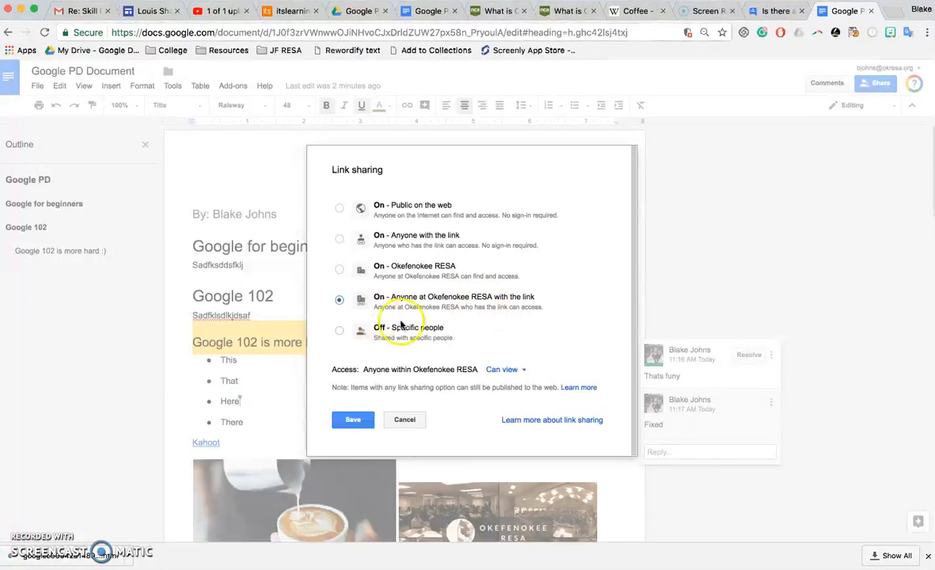
left_click(399, 330)
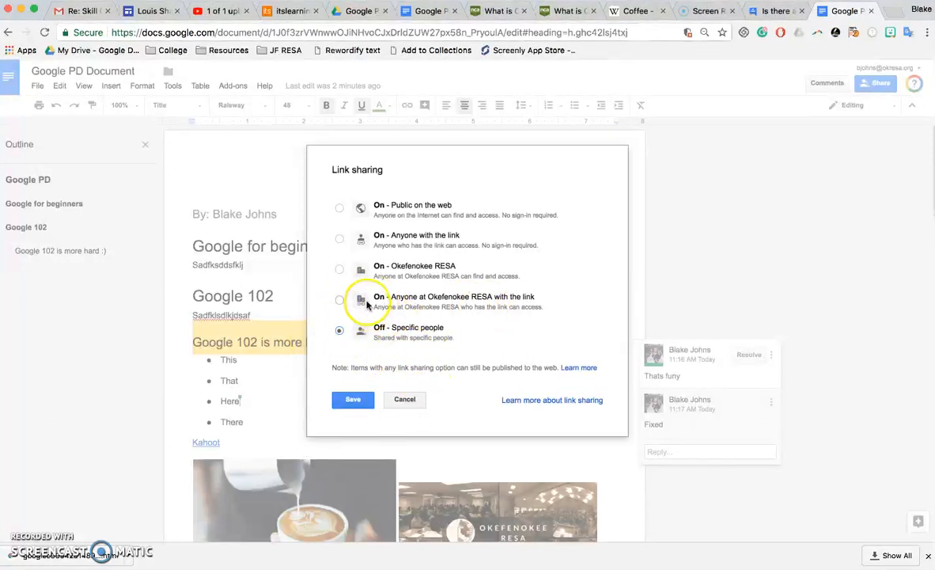
left_click(345, 218)
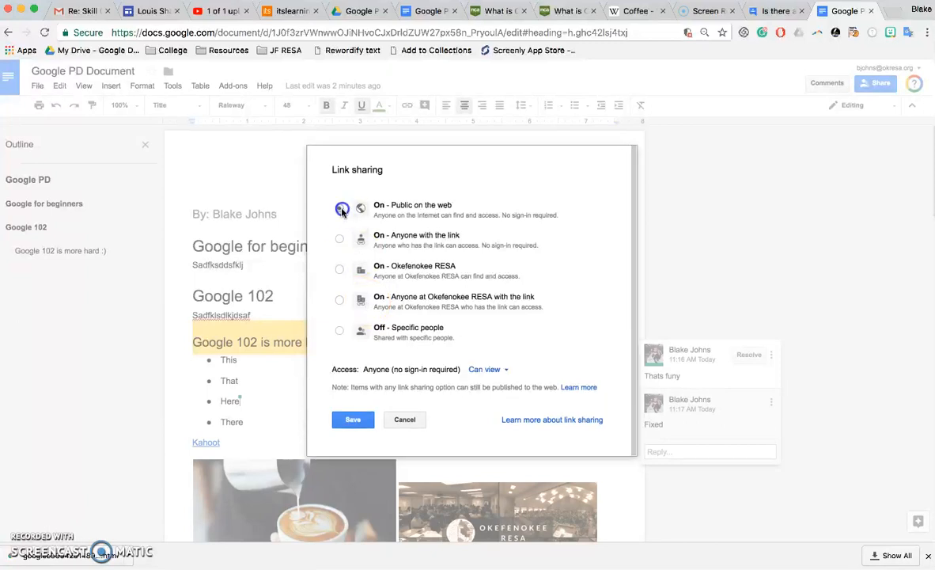
Check the Can view access level and settle on Off – specific people sharing.
left_click(492, 371)
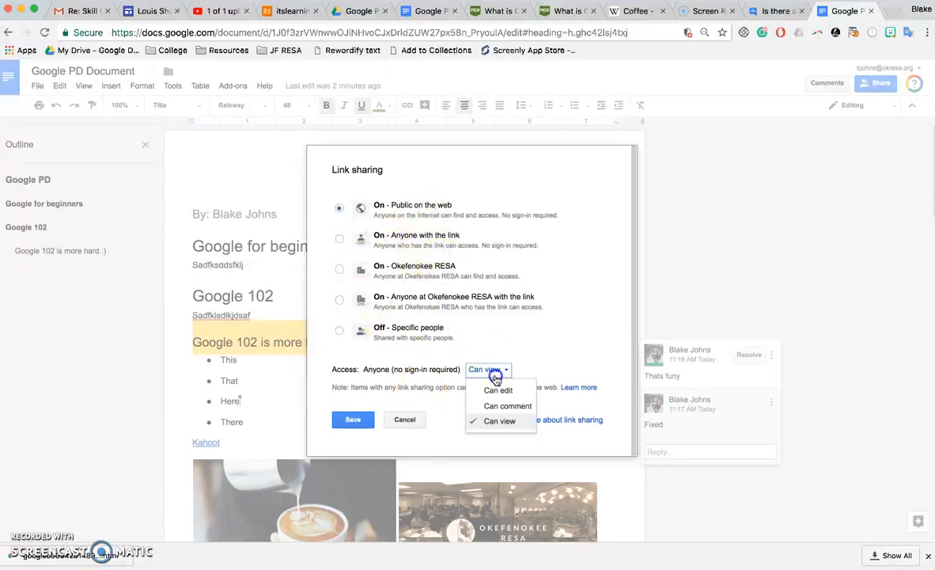
left_click(500, 421)
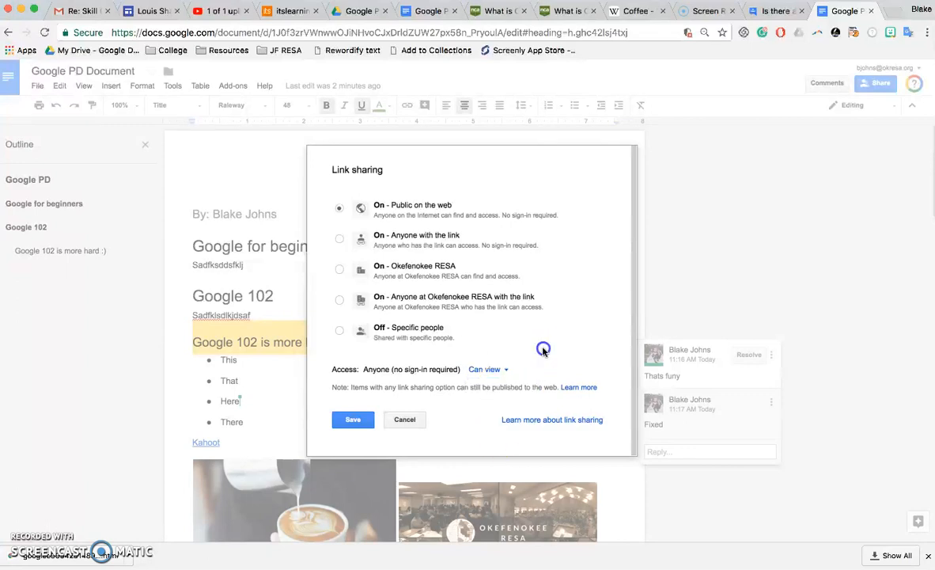
left_click(504, 369)
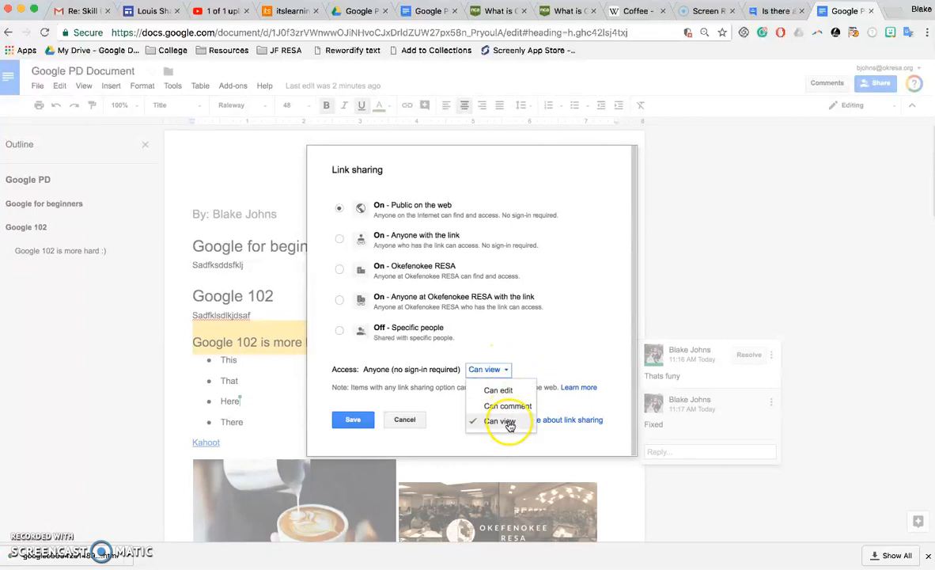
left_click(507, 421)
left_click(568, 342)
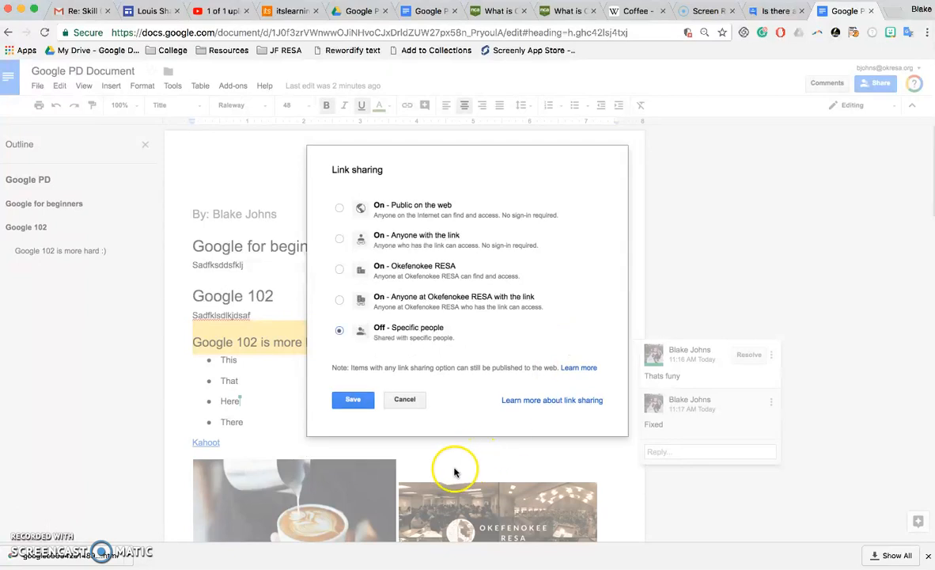
left_click(396, 208)
Invite a suggested colleague with edit permission and open the Advanced sharing settings.
left_click(398, 418)
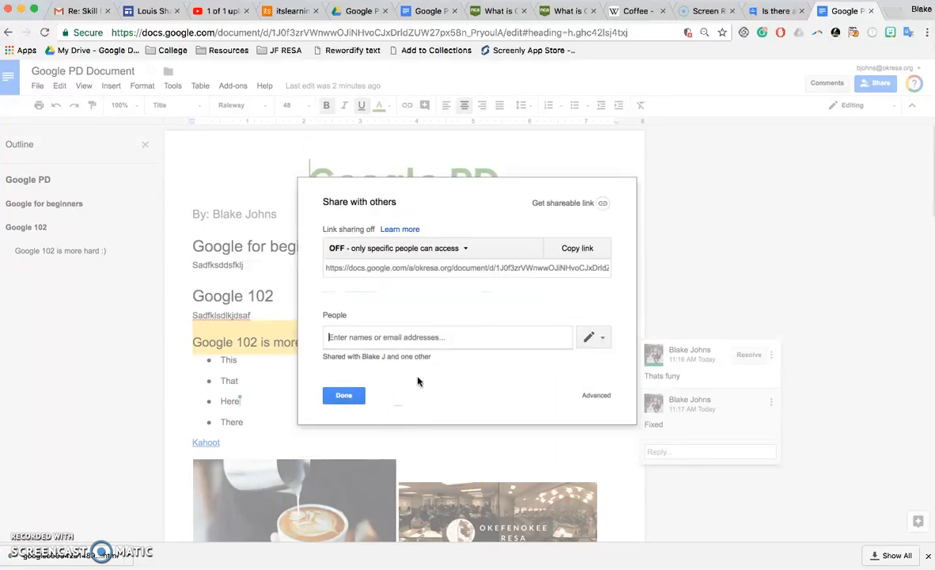
left_click(522, 336)
type("car")
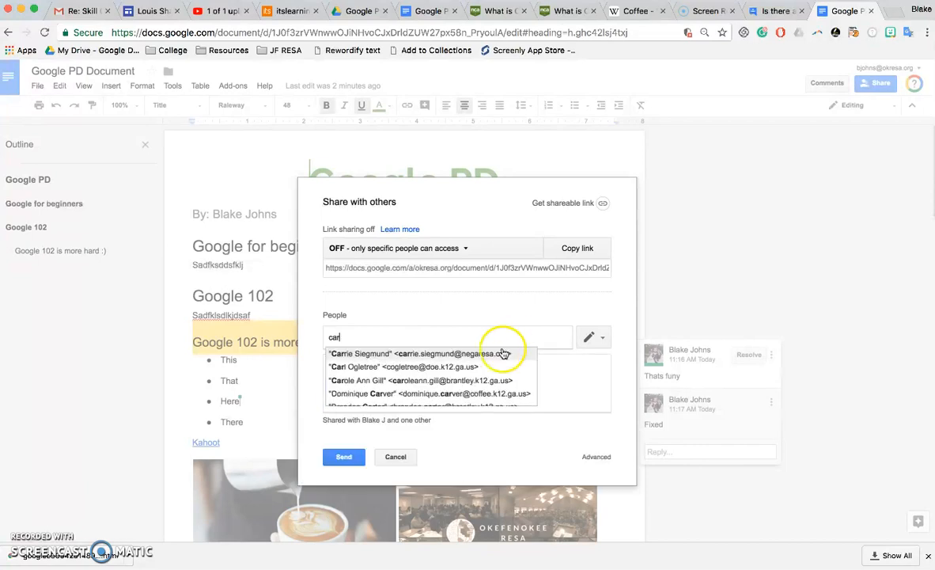
left_click(497, 356)
left_click(604, 337)
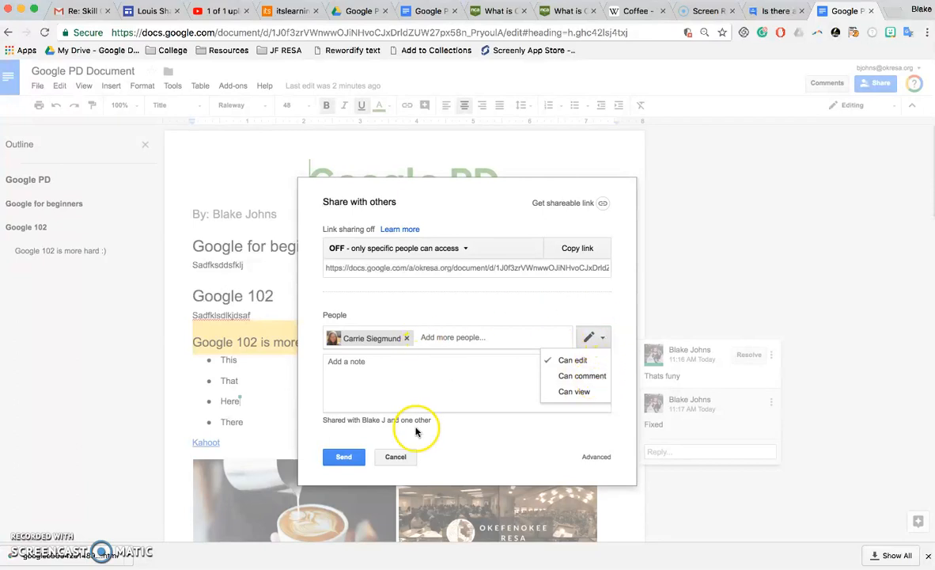
left_click(398, 375)
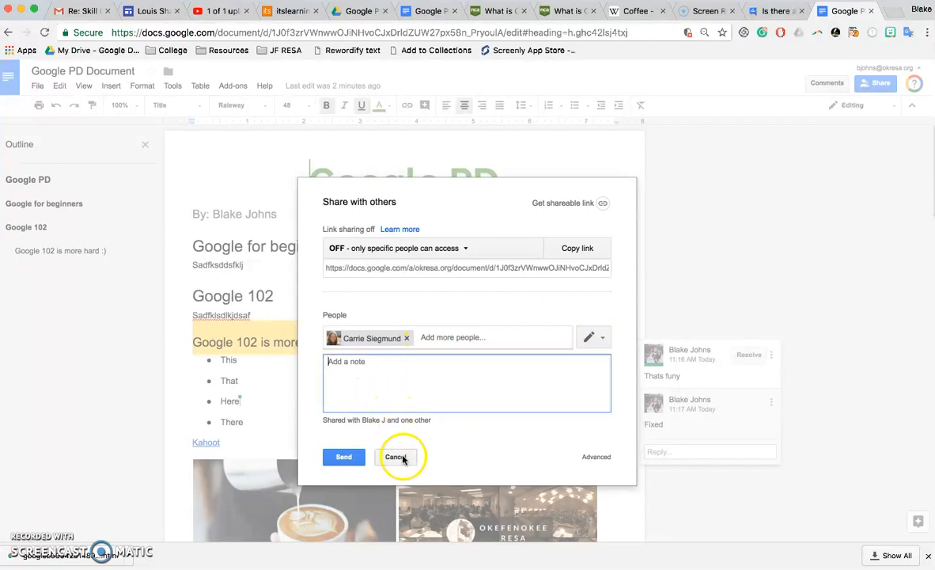
left_click(583, 459)
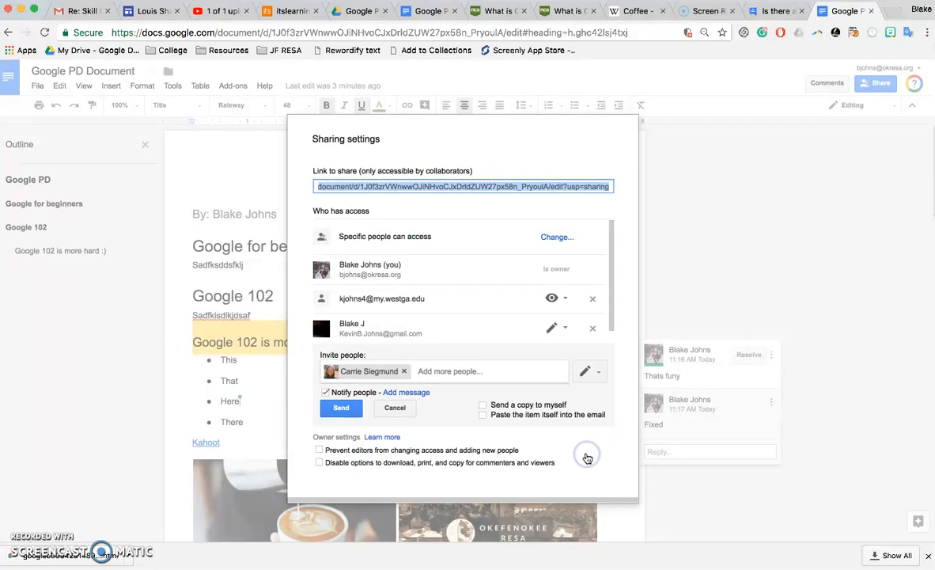
left_click(564, 300)
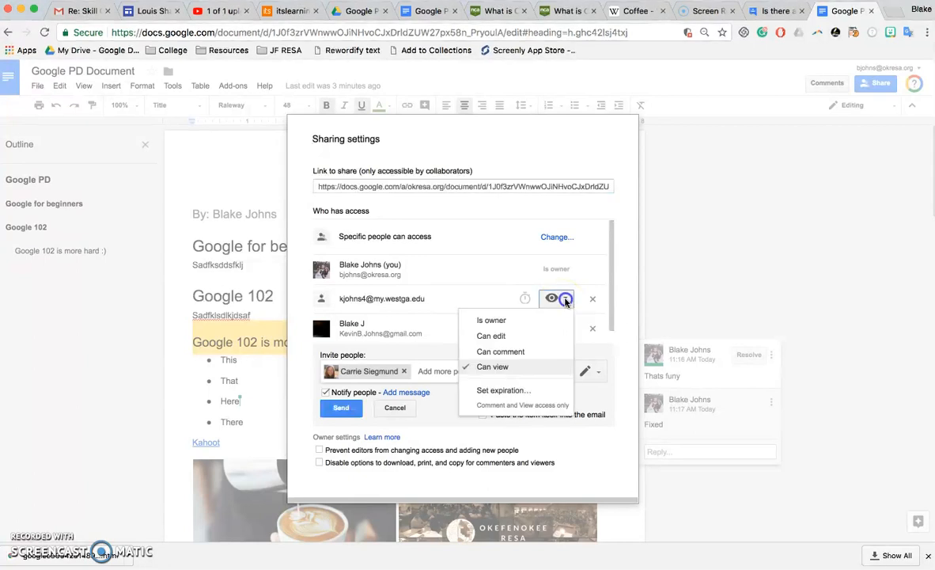
left_click(564, 300)
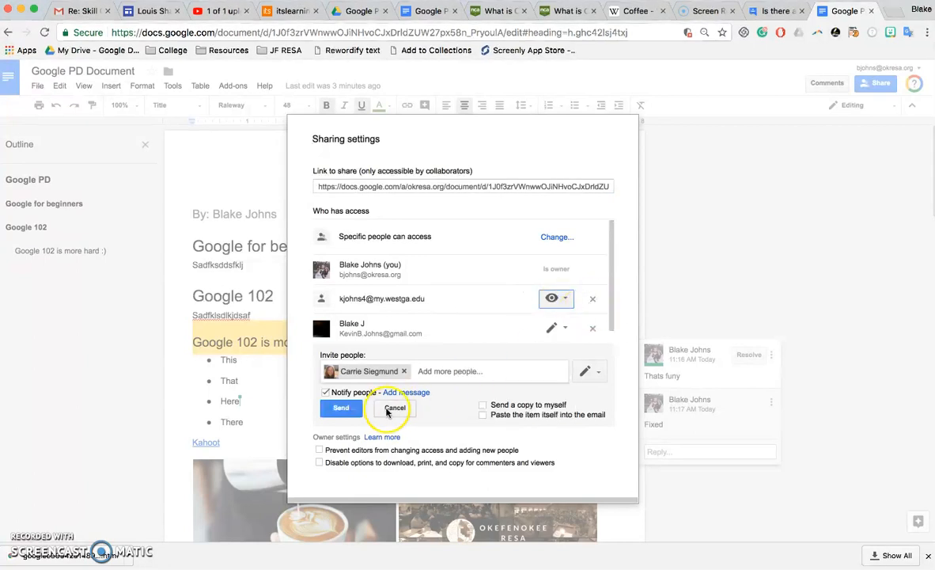